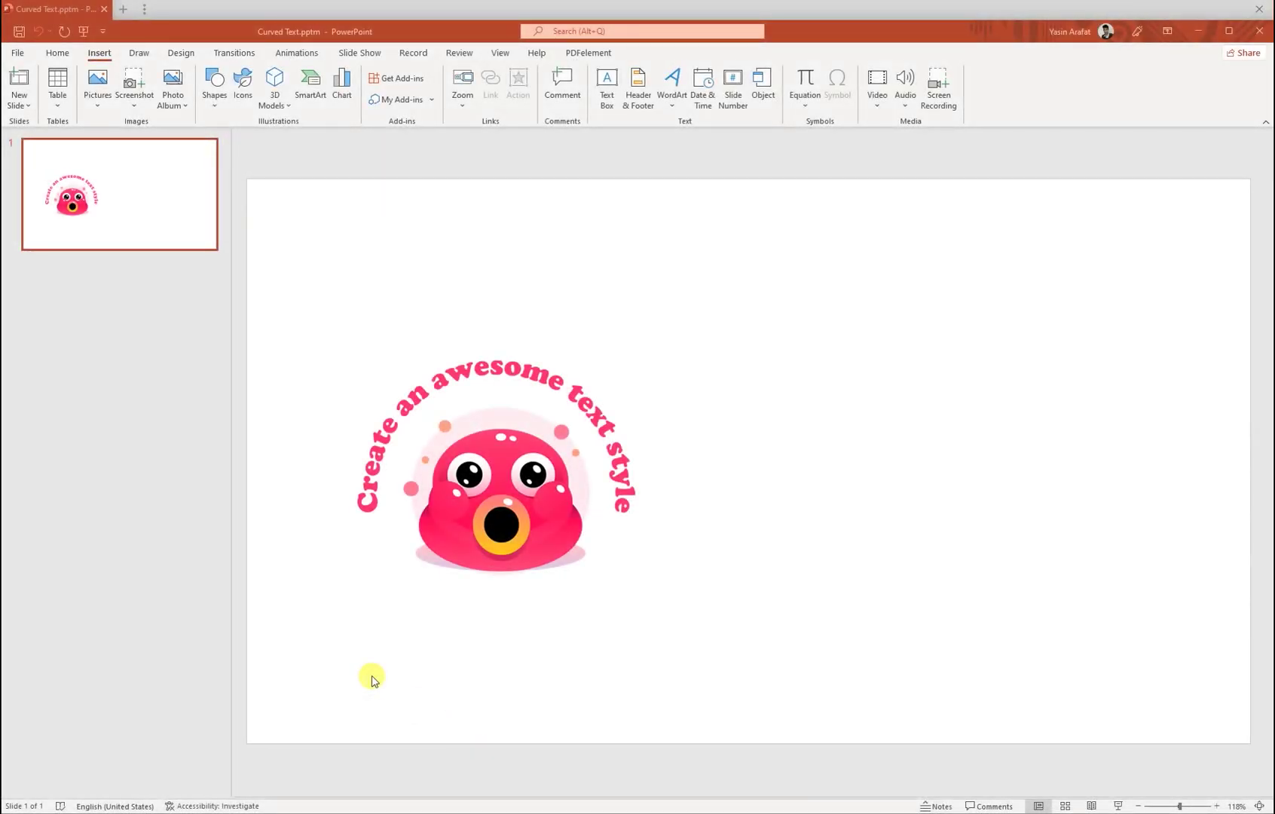
Shift the pink mascot group with its 'Create an awesome text style' arch slightly left and down
click(371, 678)
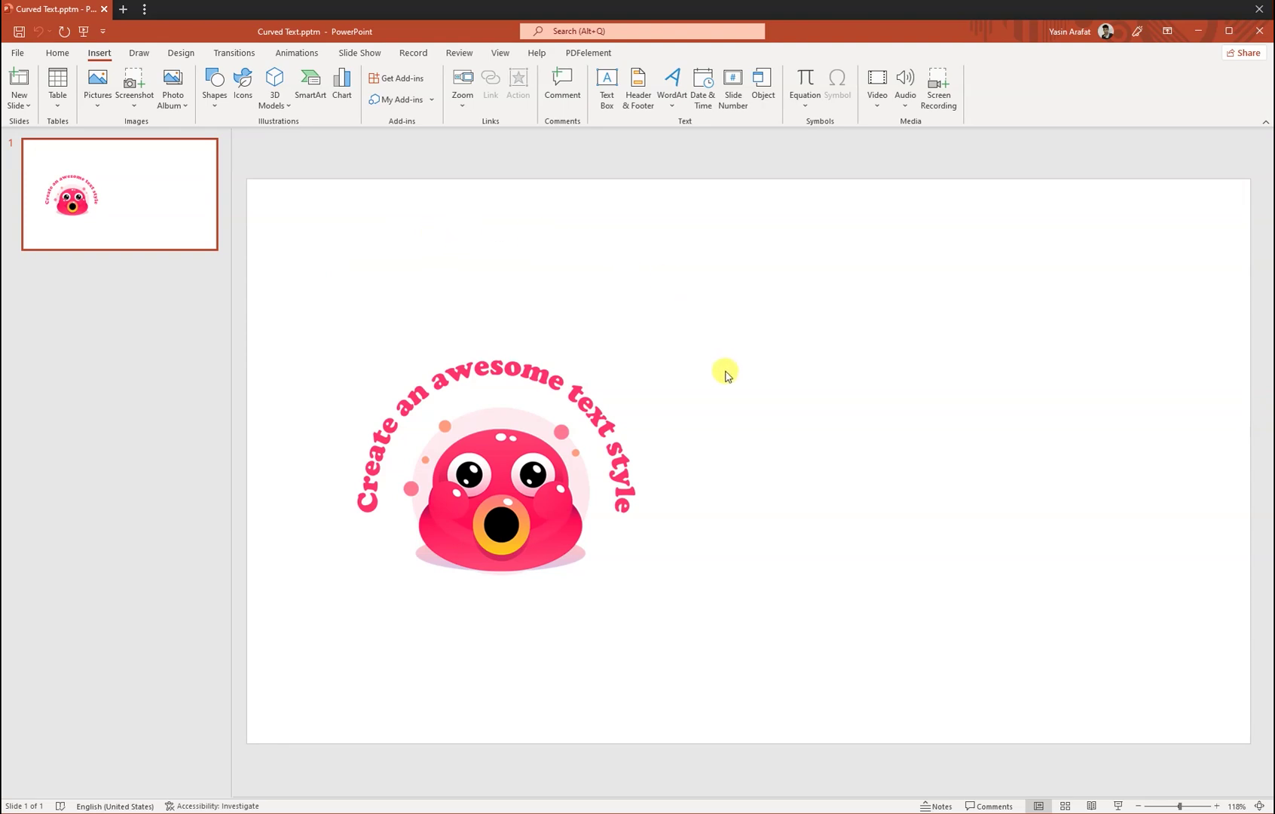
click(533, 384)
drag(548, 363, 541, 370)
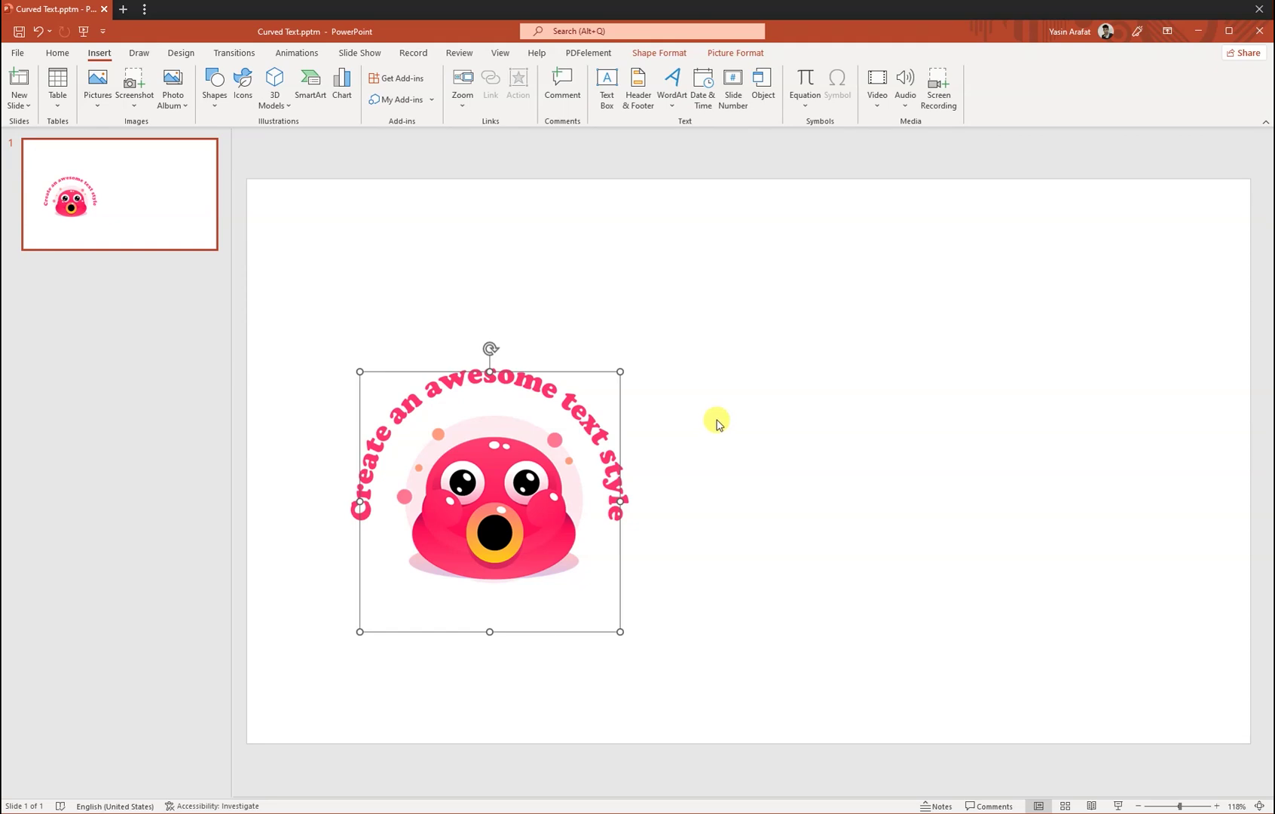
click(716, 424)
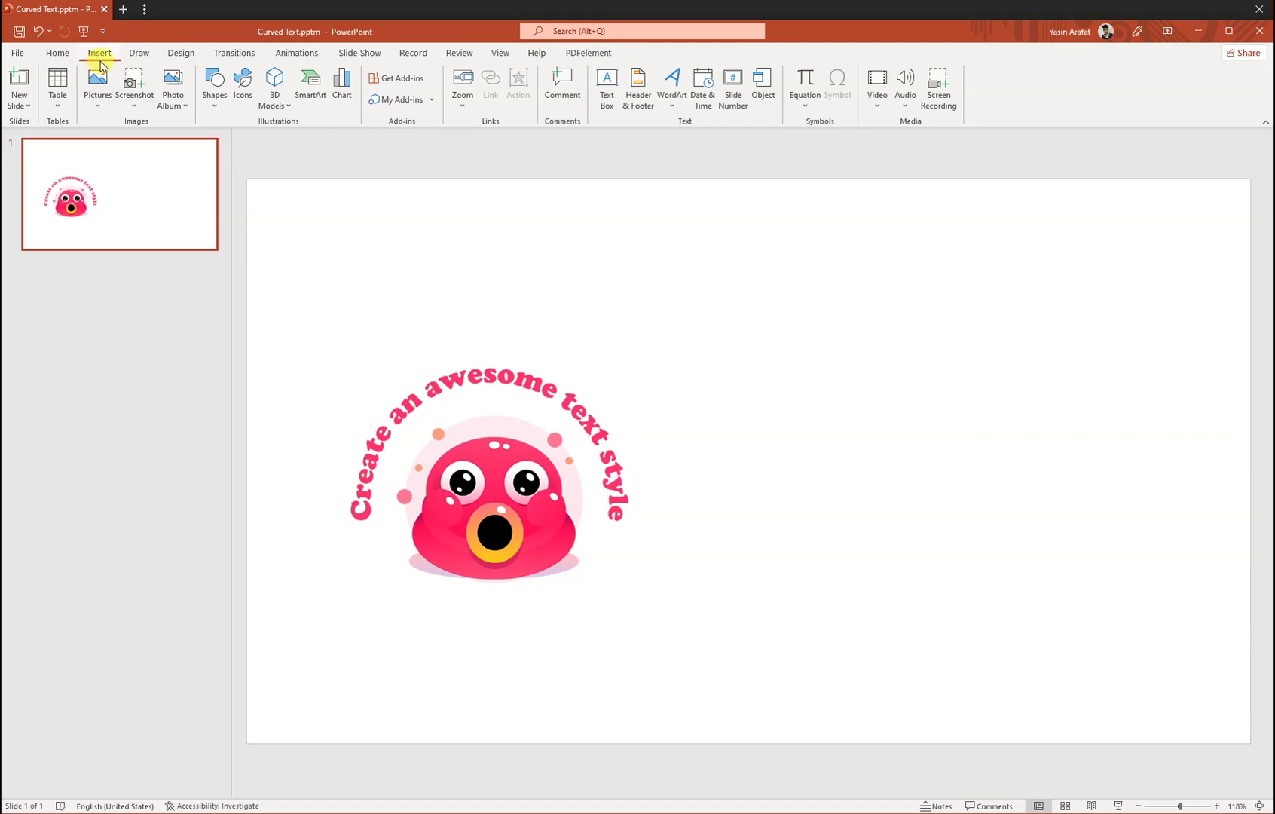
Insert the black atom icon from the Icons library onto the slide
click(243, 100)
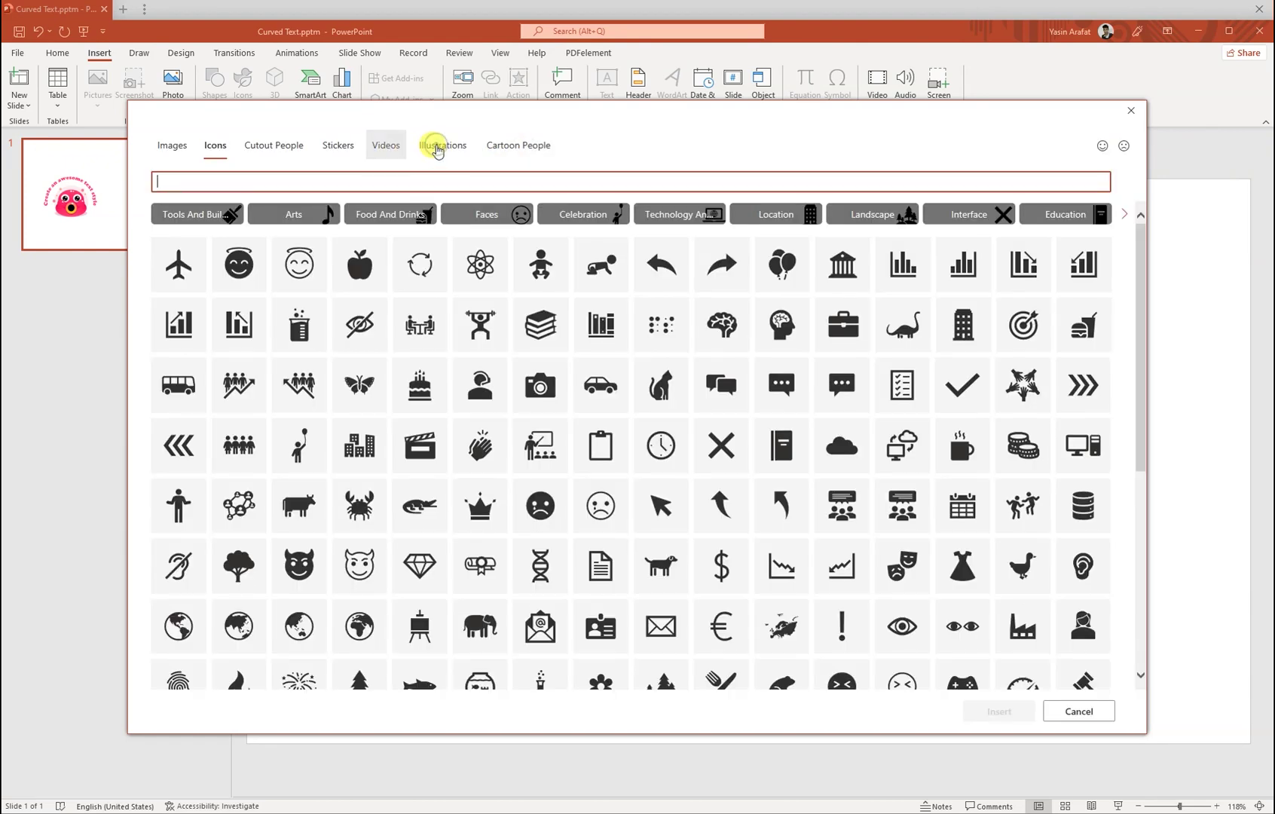
click(439, 146)
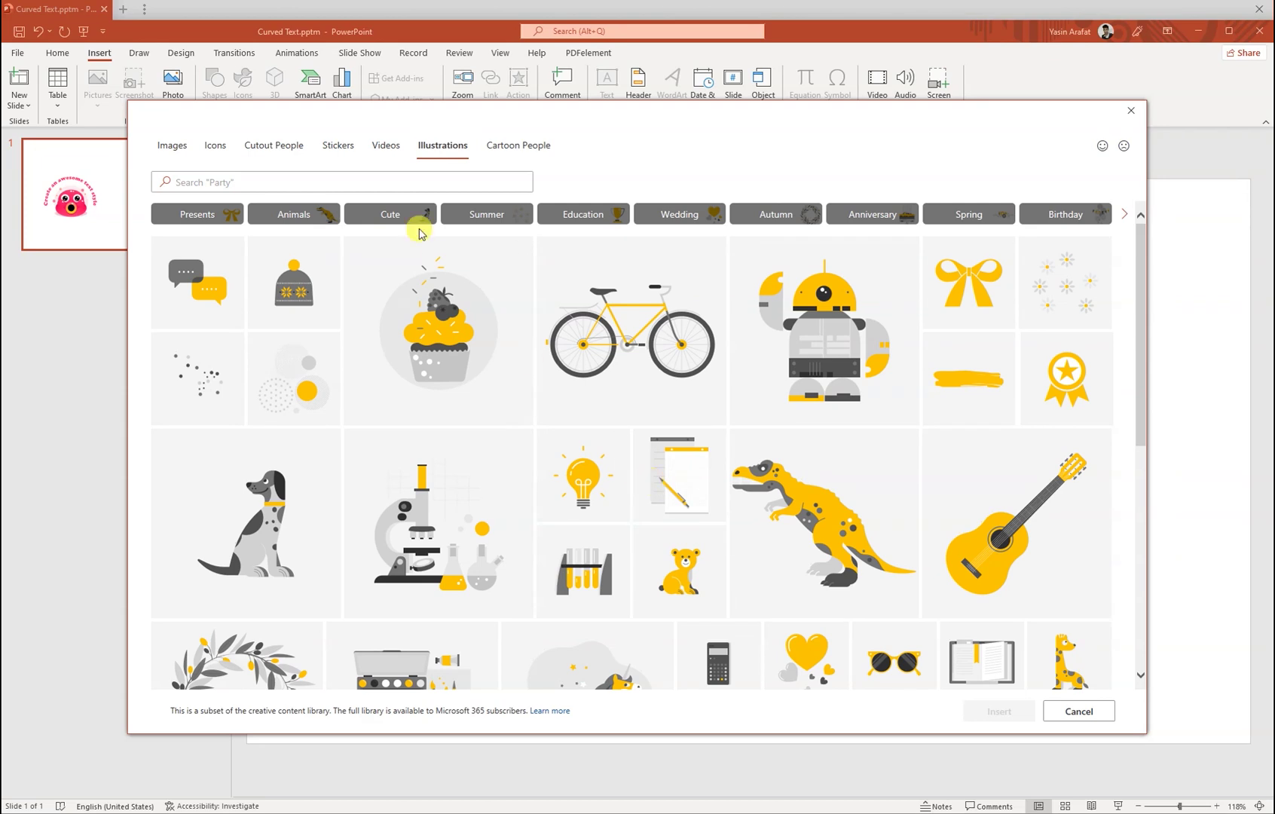
click(217, 148)
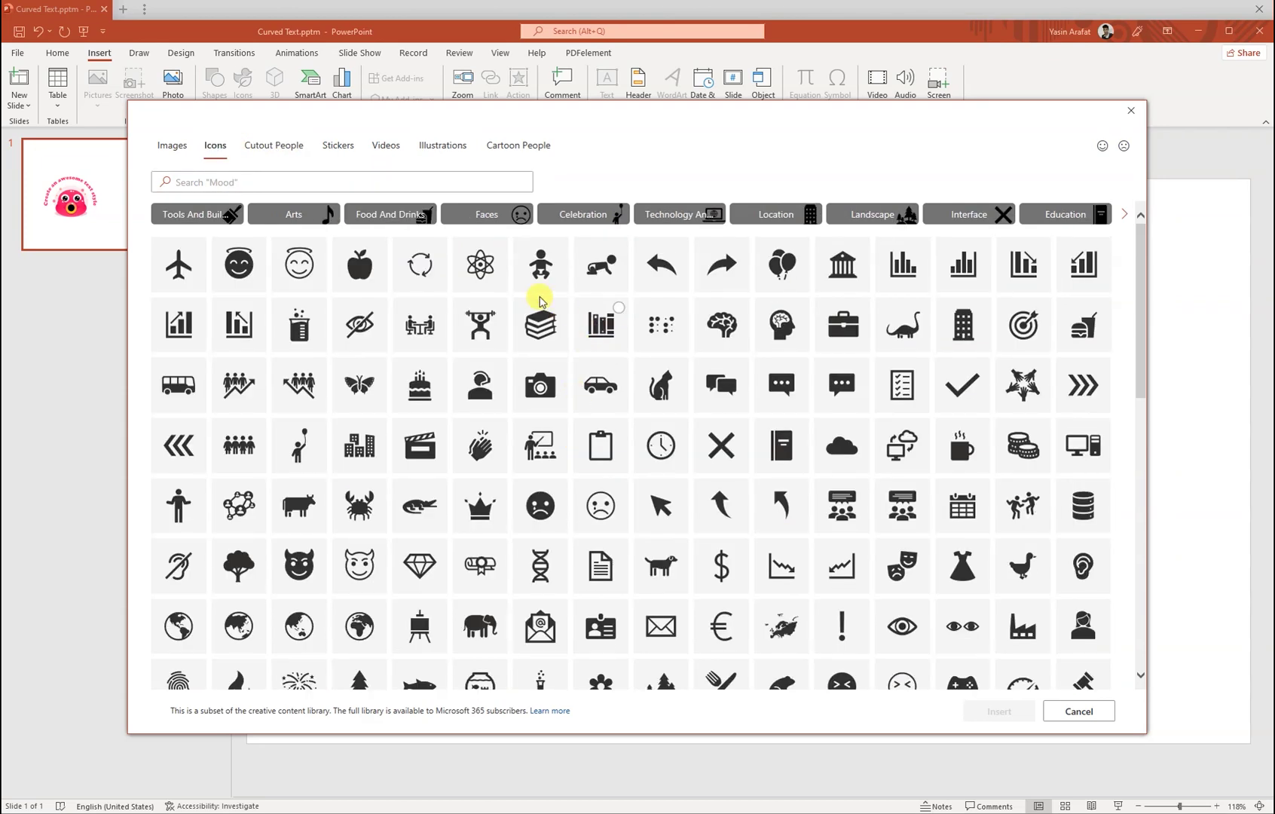
click(480, 264)
click(1002, 712)
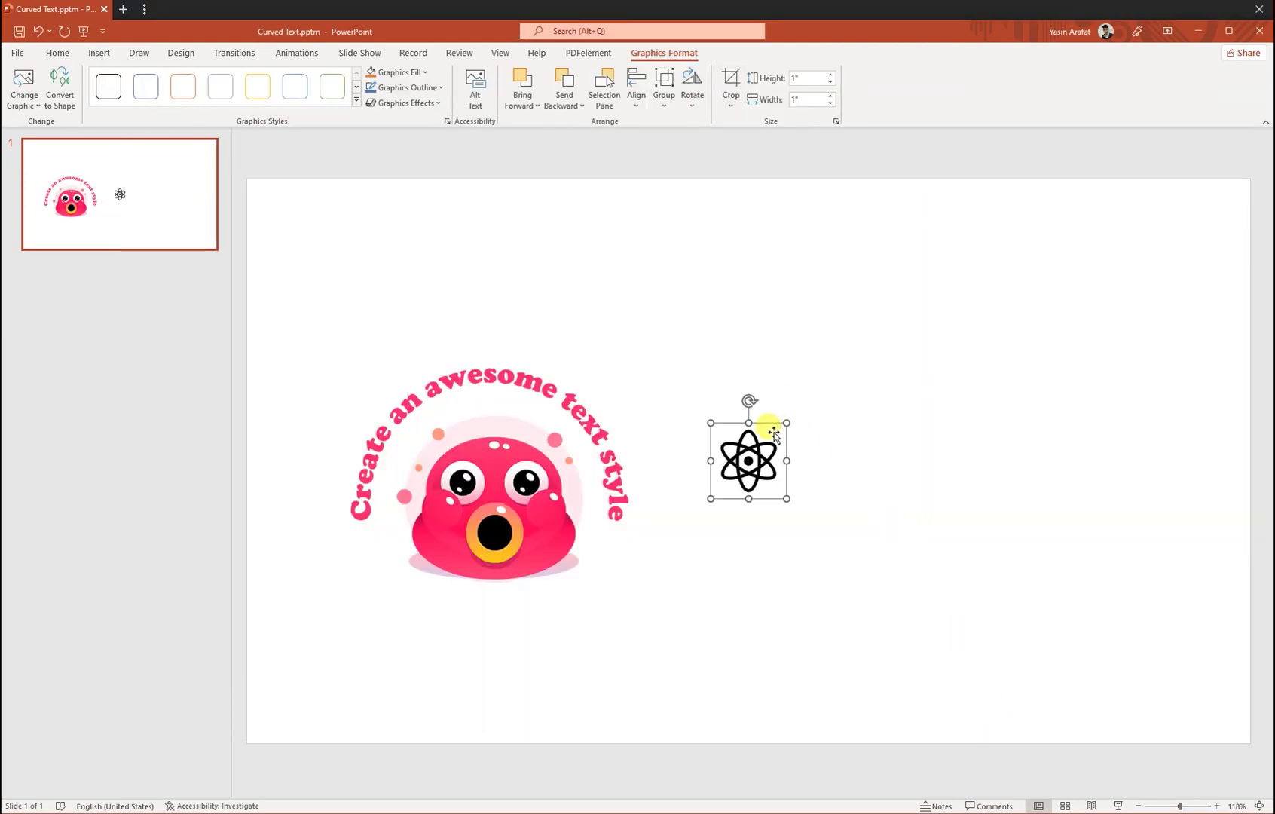
Enlarge the atom icon to 2.13 inches and position it right of the mascot
drag(765, 422, 896, 343)
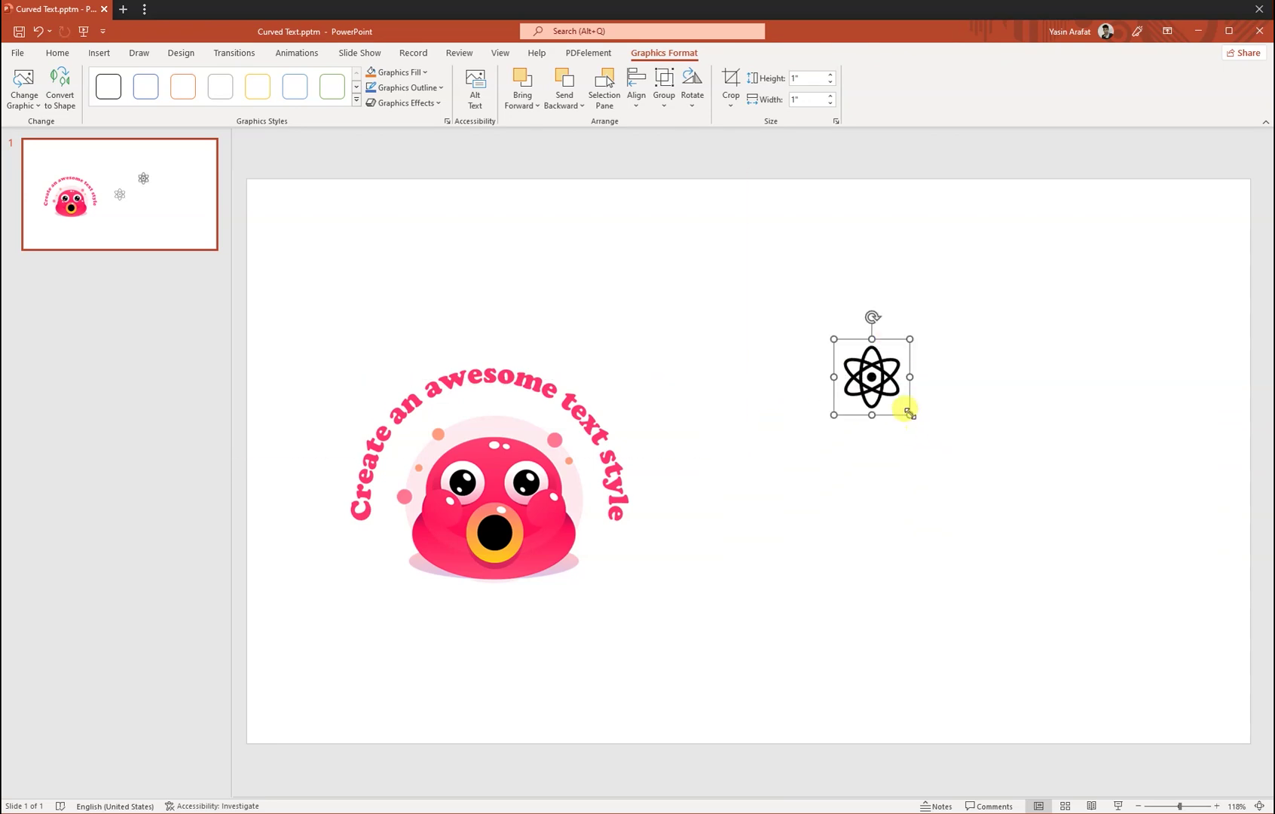
drag(910, 415, 995, 501)
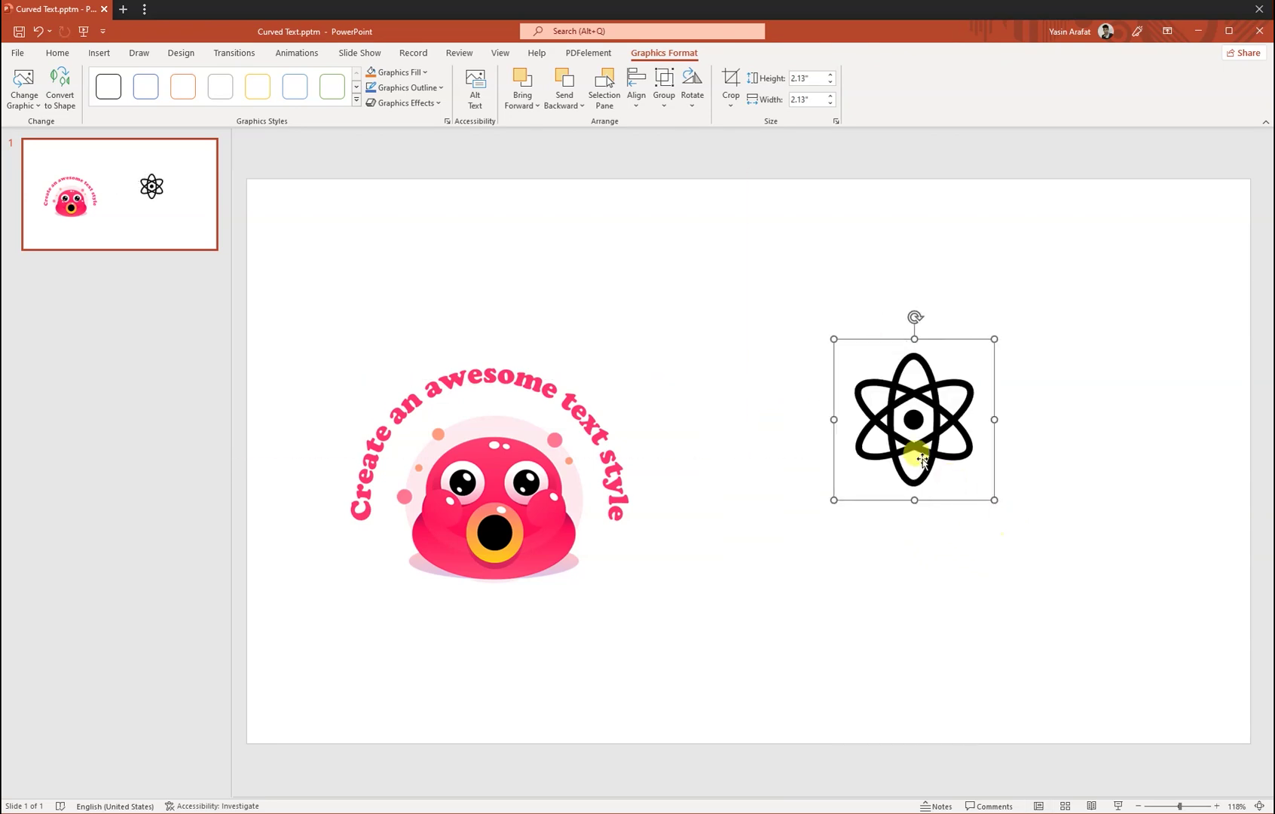
drag(916, 447, 914, 475)
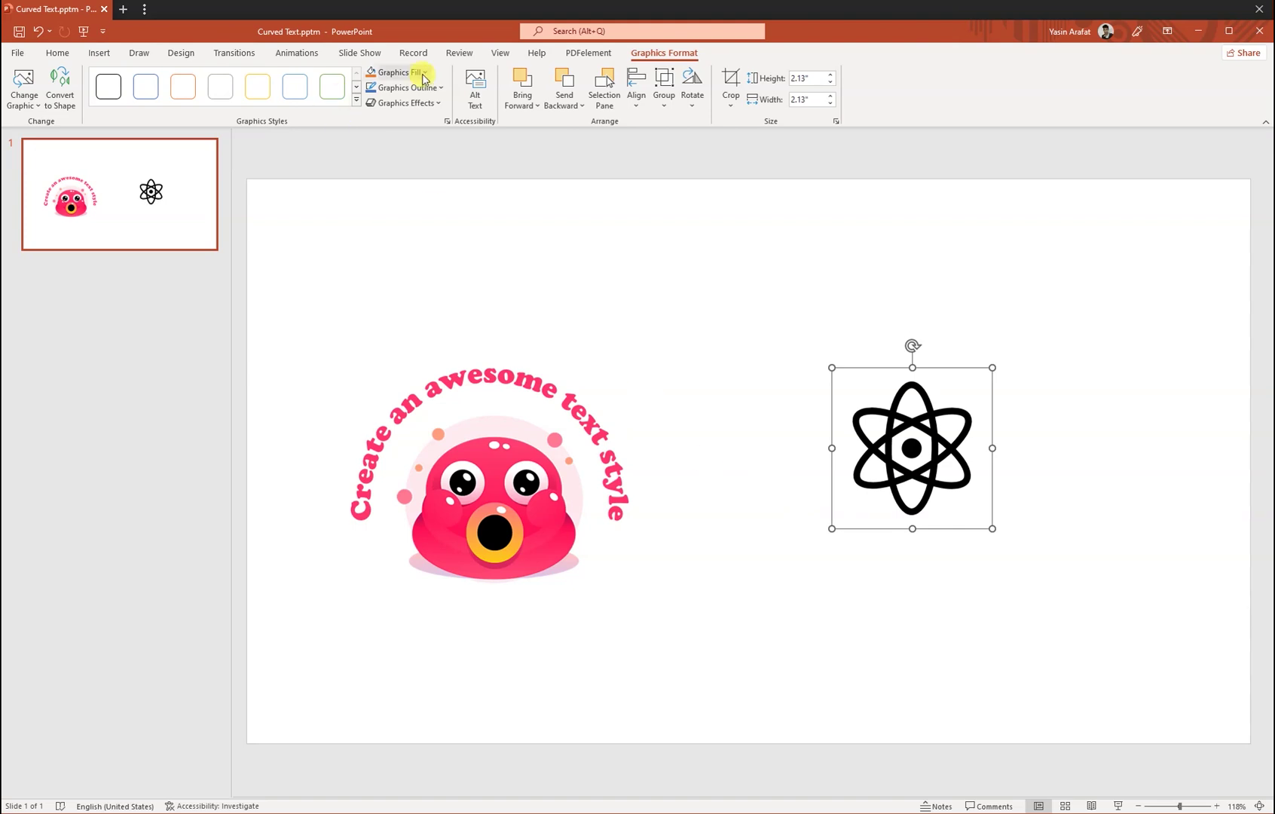
Recolour the atom icon light blue with a Graphics Style
click(369, 79)
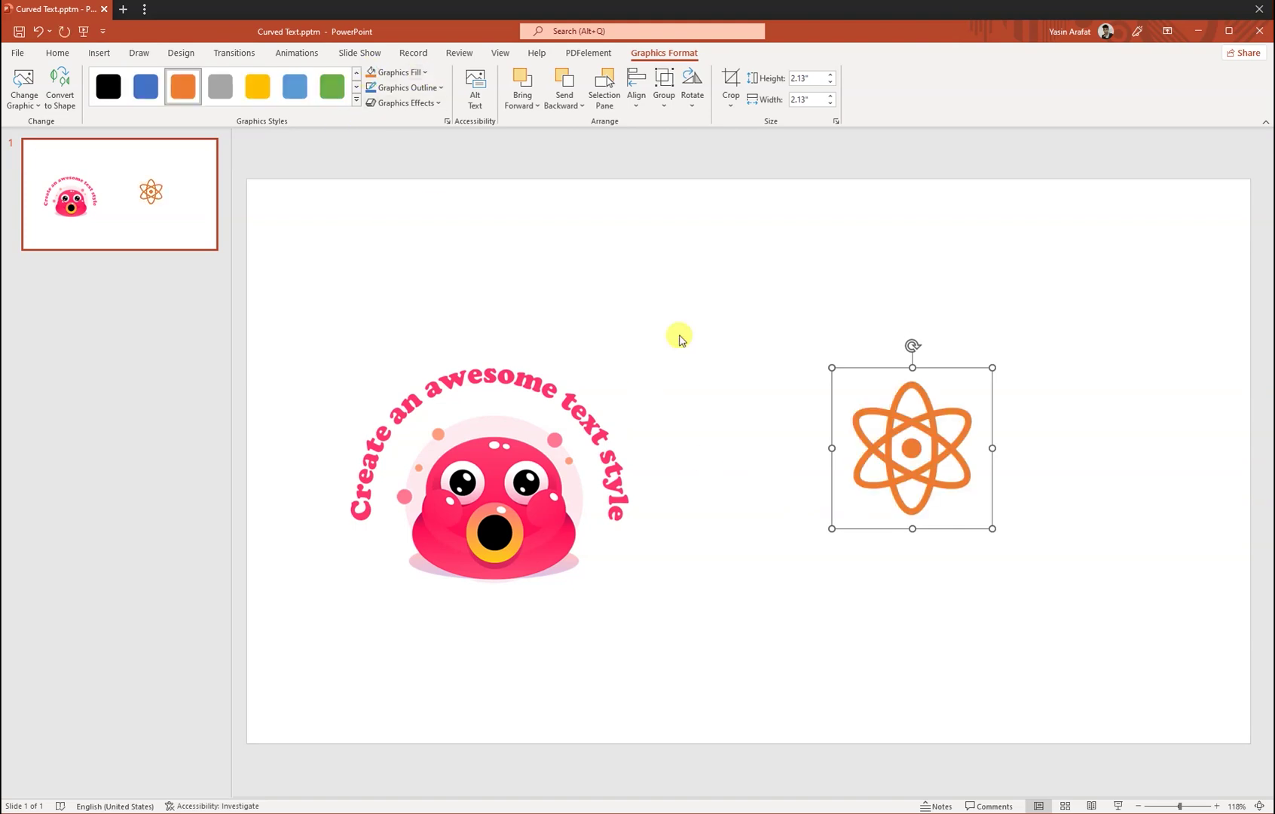
click(294, 94)
click(632, 353)
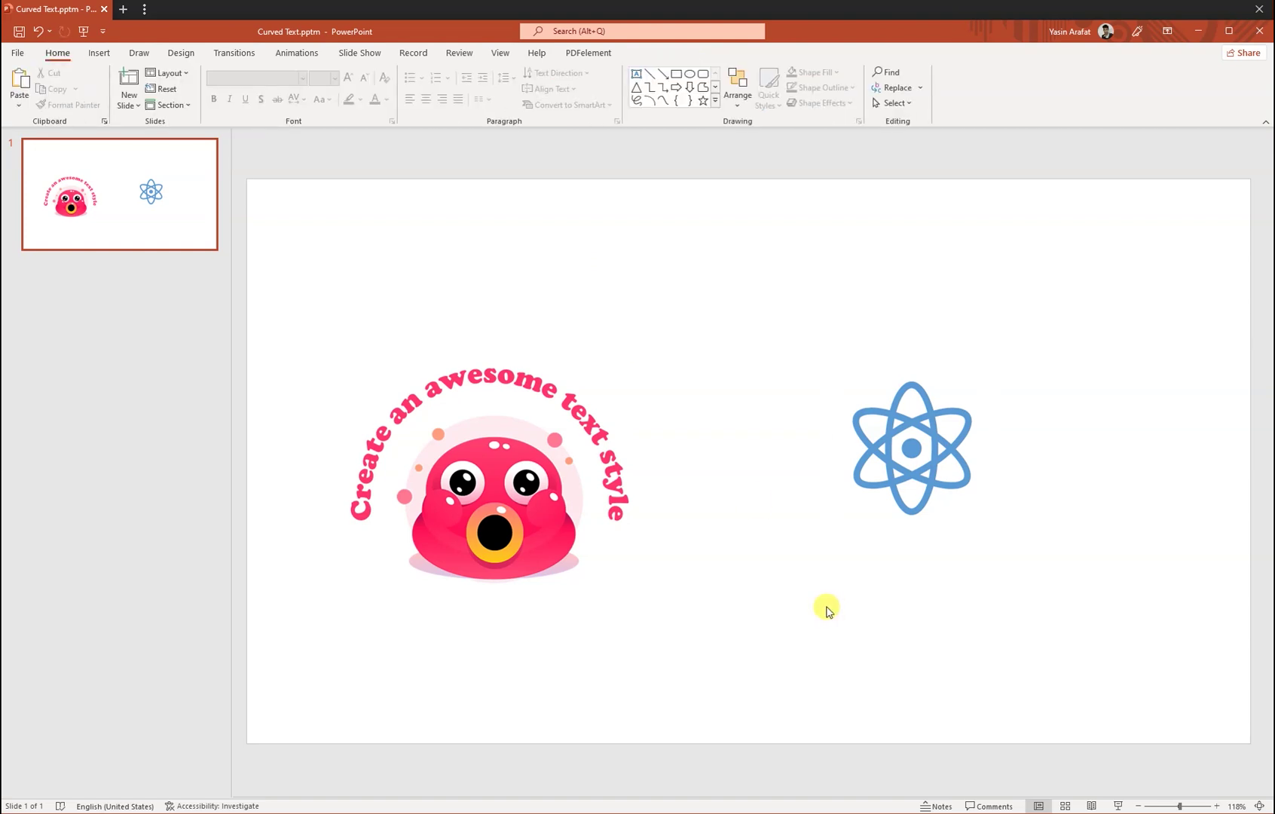
click(100, 54)
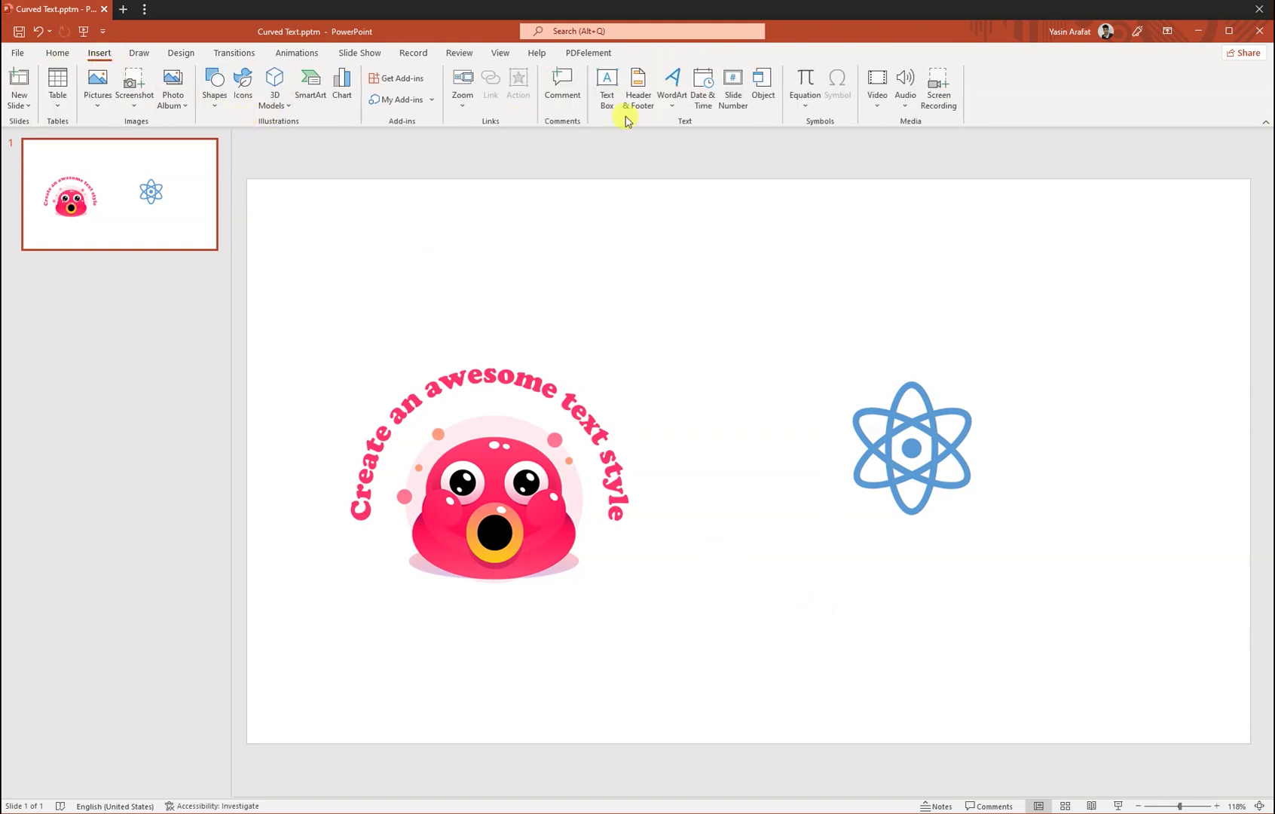
Add a bold 'Powered Template LLC' text box just below the atom icon
click(607, 81)
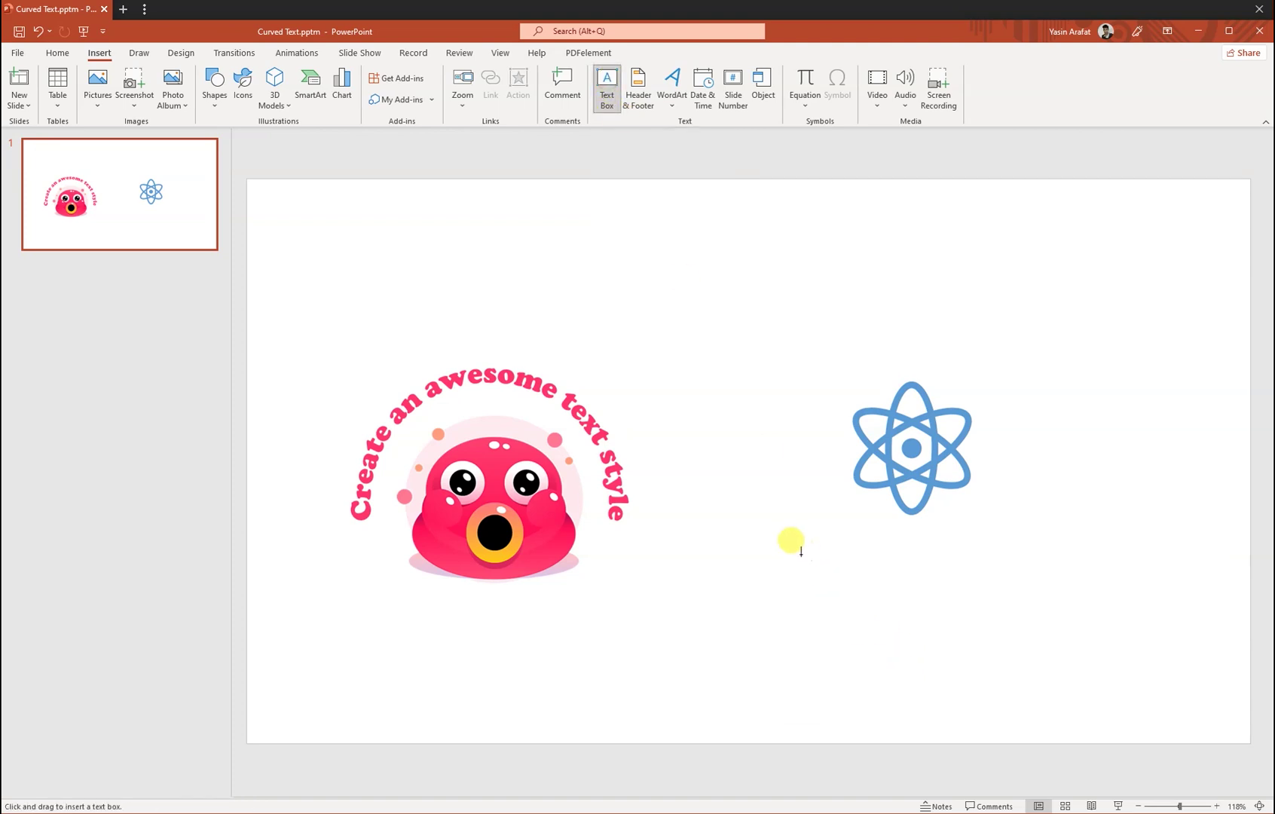
drag(783, 546, 1067, 605)
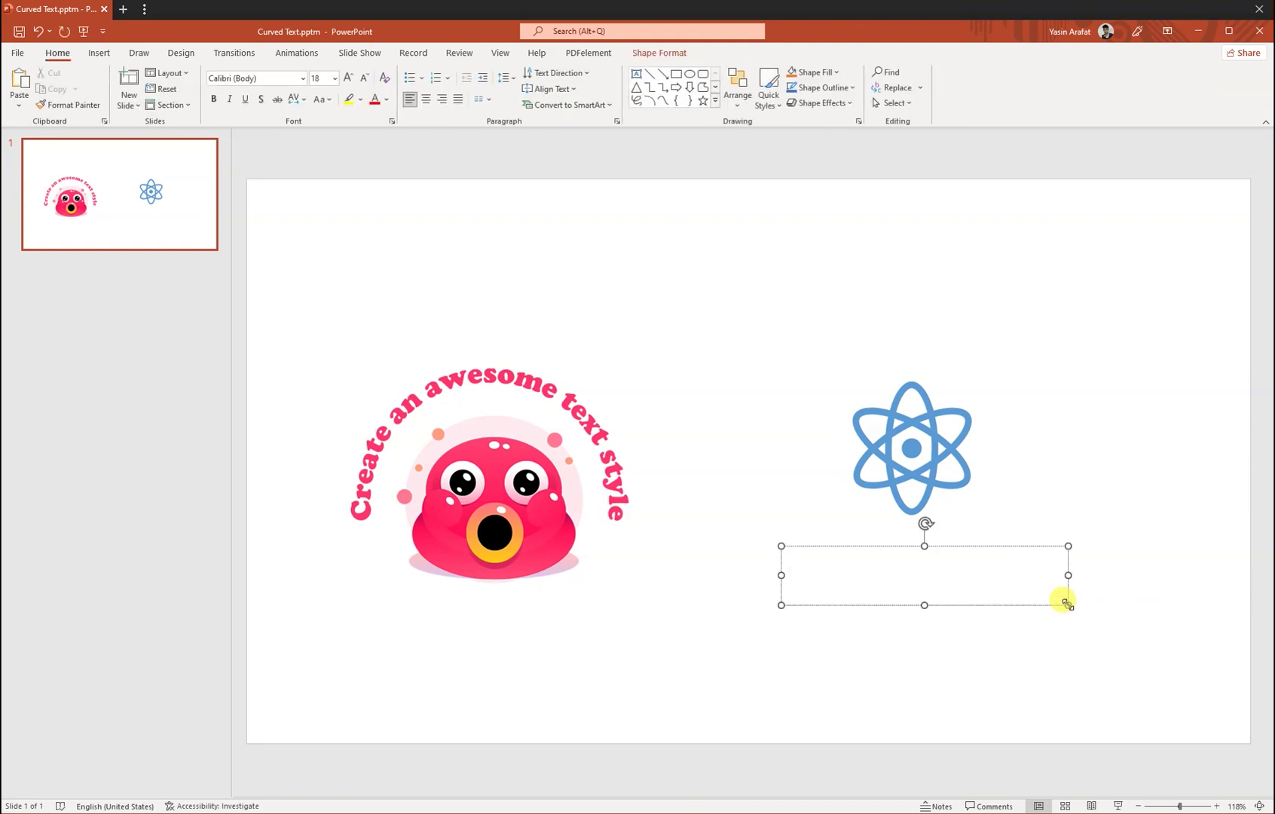
text(Powered Template)
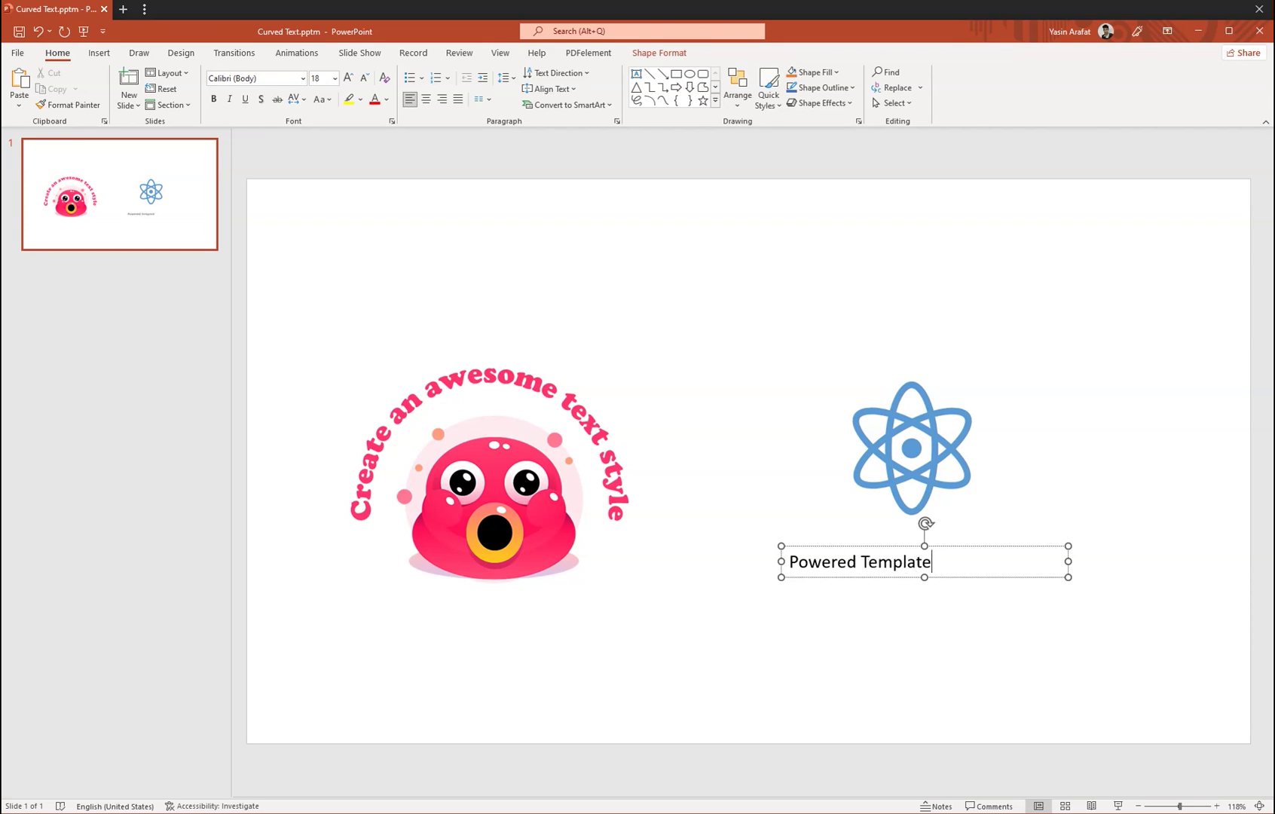
text(LLC)
click(920, 644)
click(900, 561)
click(895, 577)
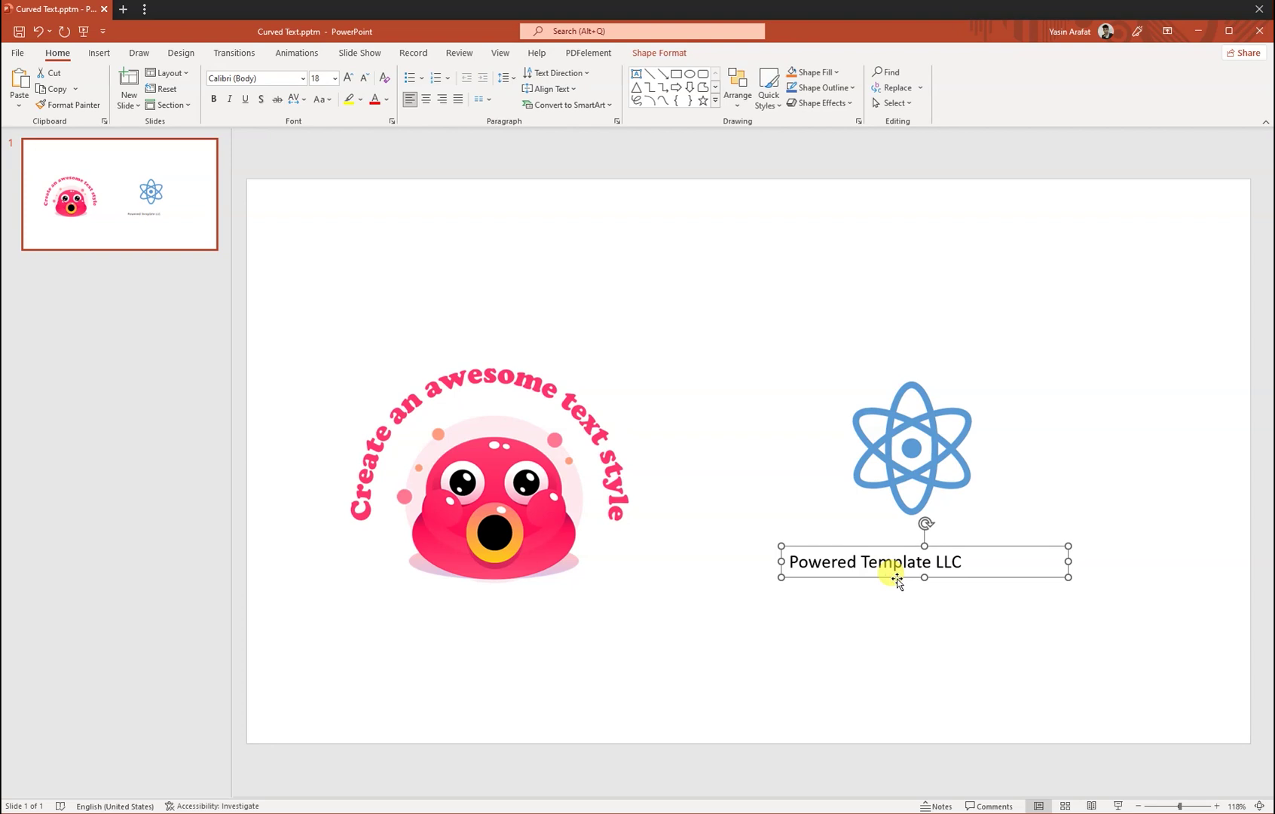
click(214, 100)
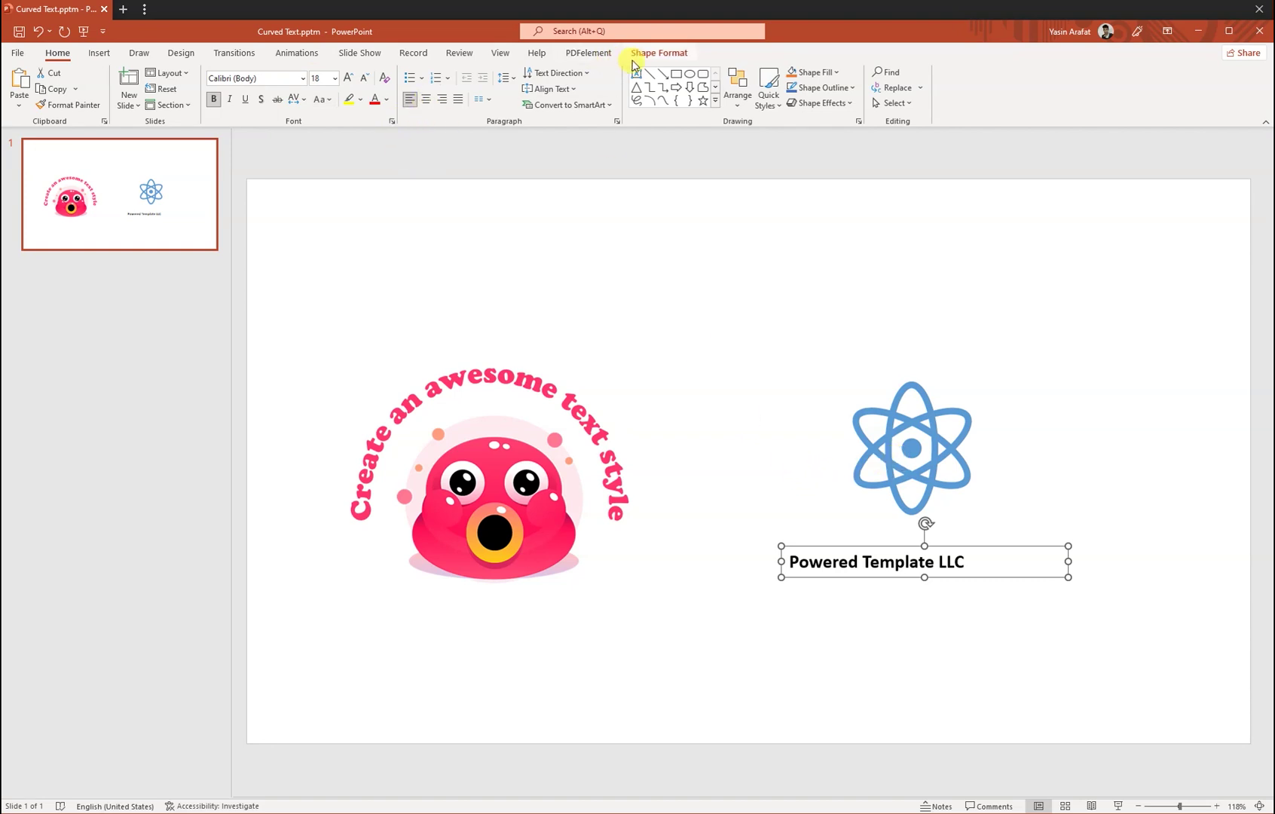
click(657, 53)
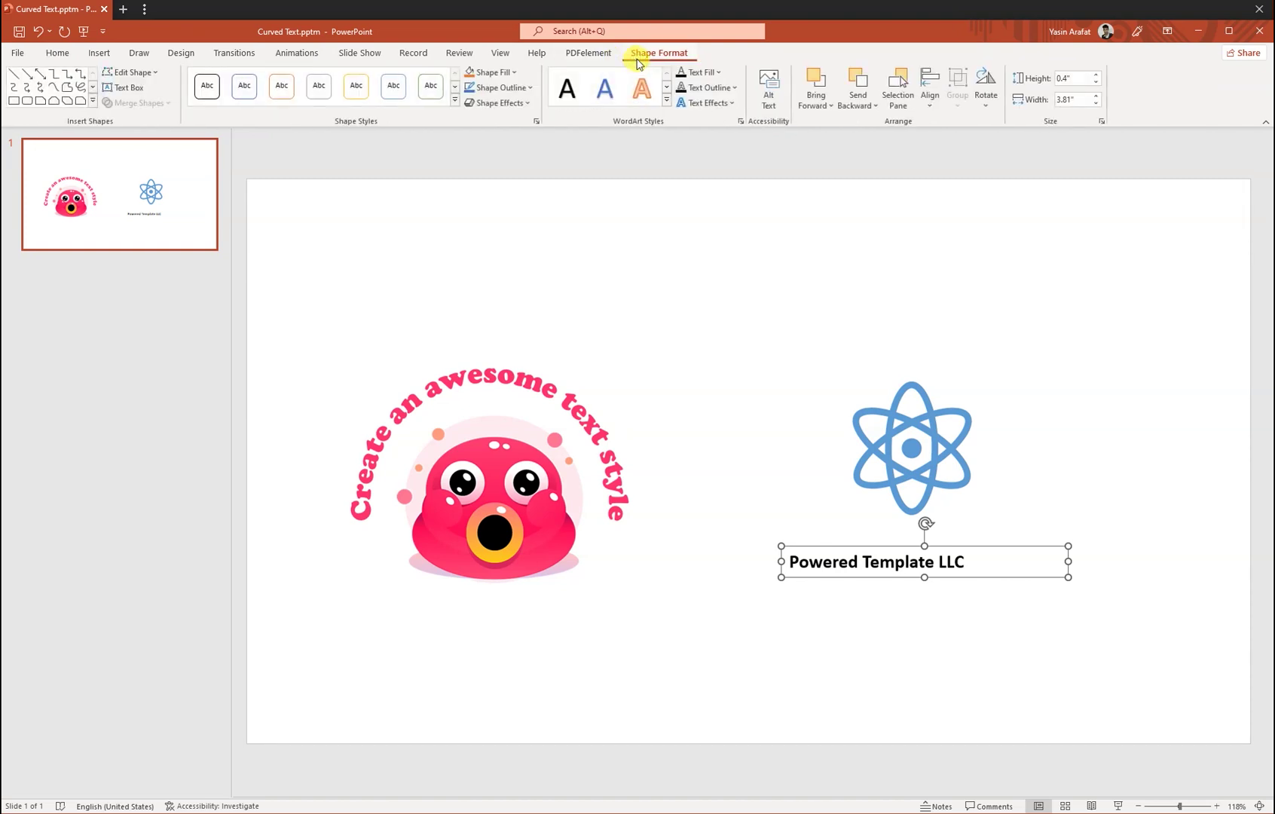
Apply the Follow Path Arch transform to the 'Powered Template LLC' caption
click(734, 109)
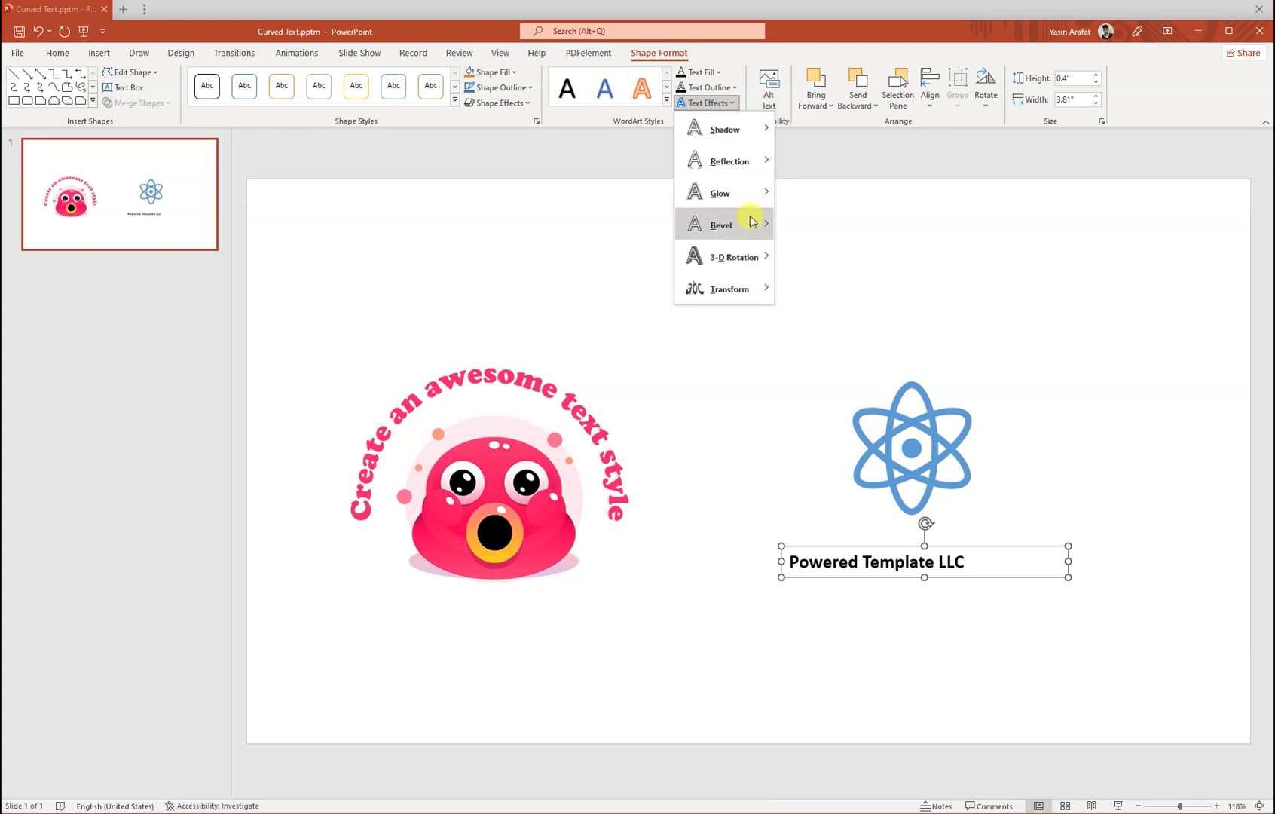
mouse_move(763, 296)
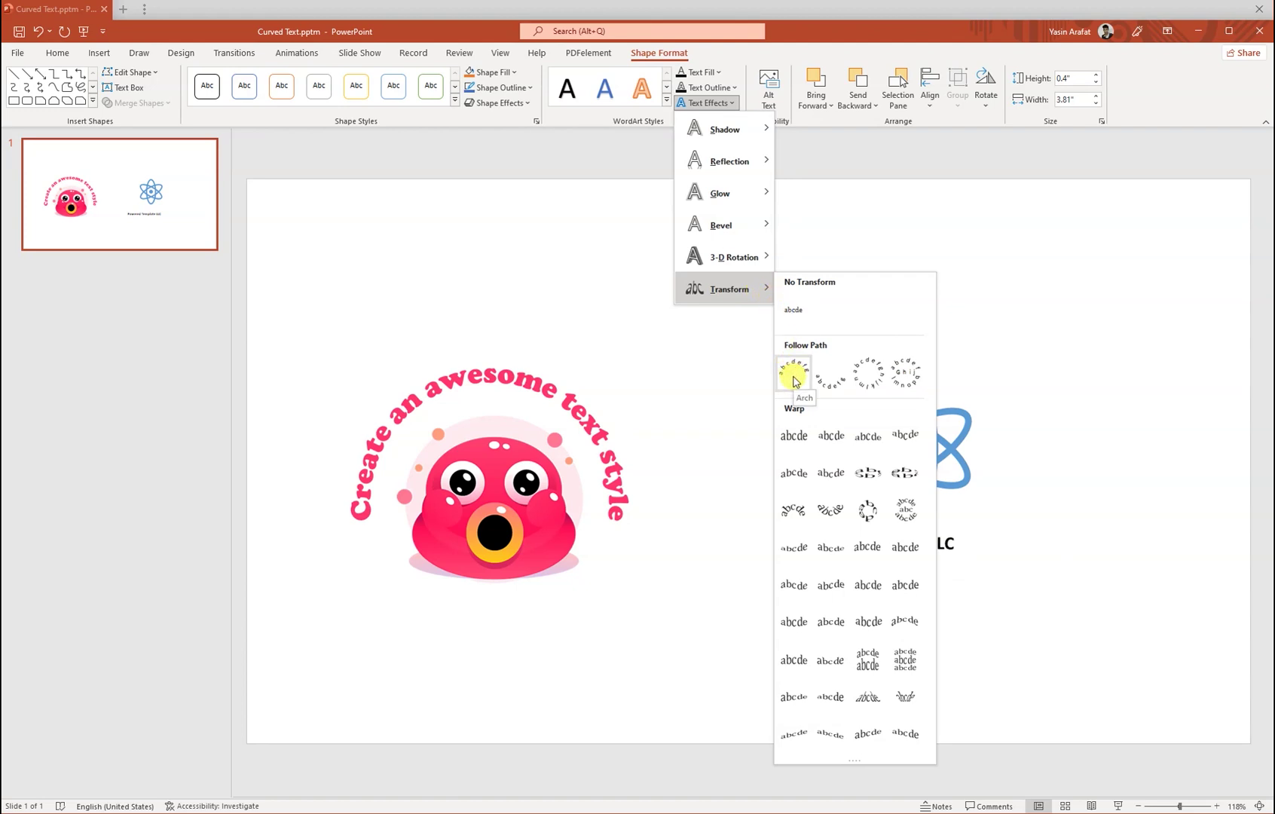
click(794, 380)
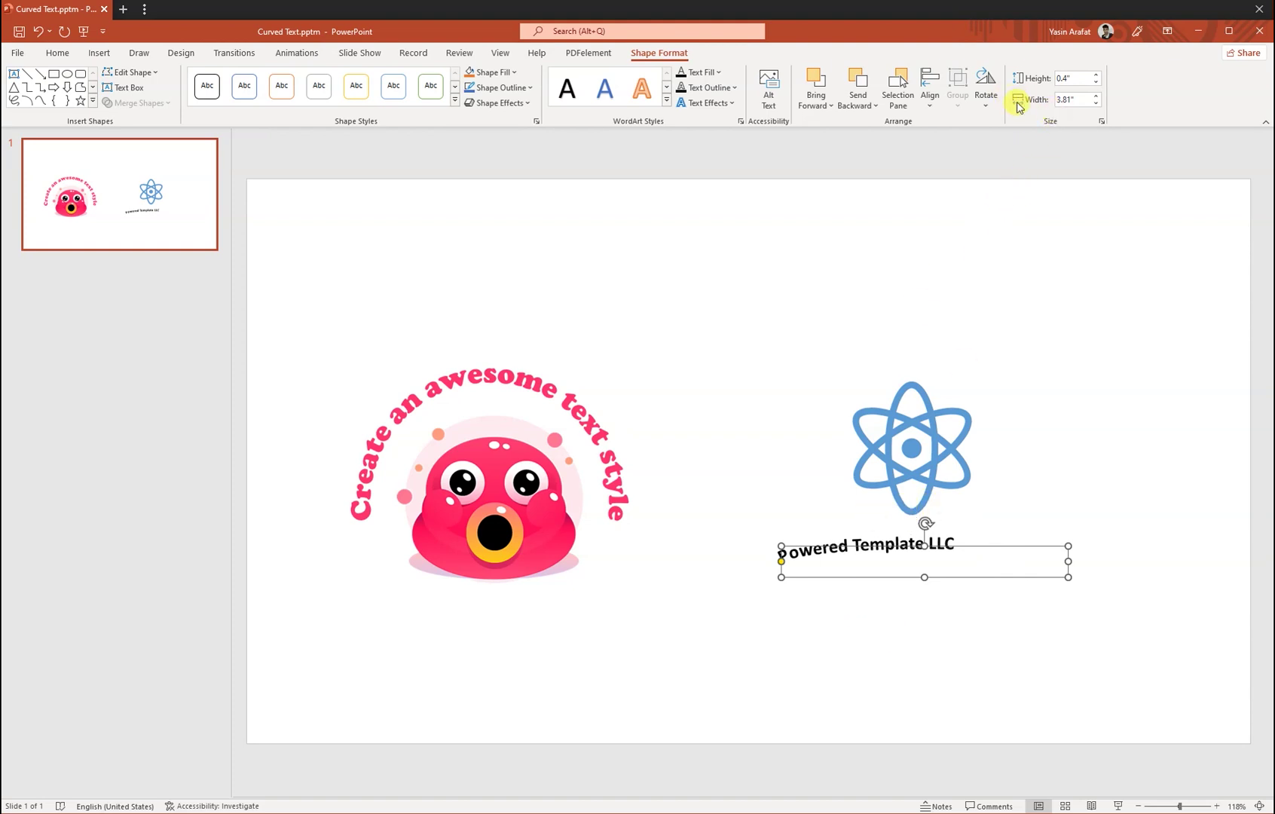
click(1070, 79)
Set the arched caption box height to 3.81 inches and move it up toward the atom icon
key(Return)
drag(891, 498, 837, 270)
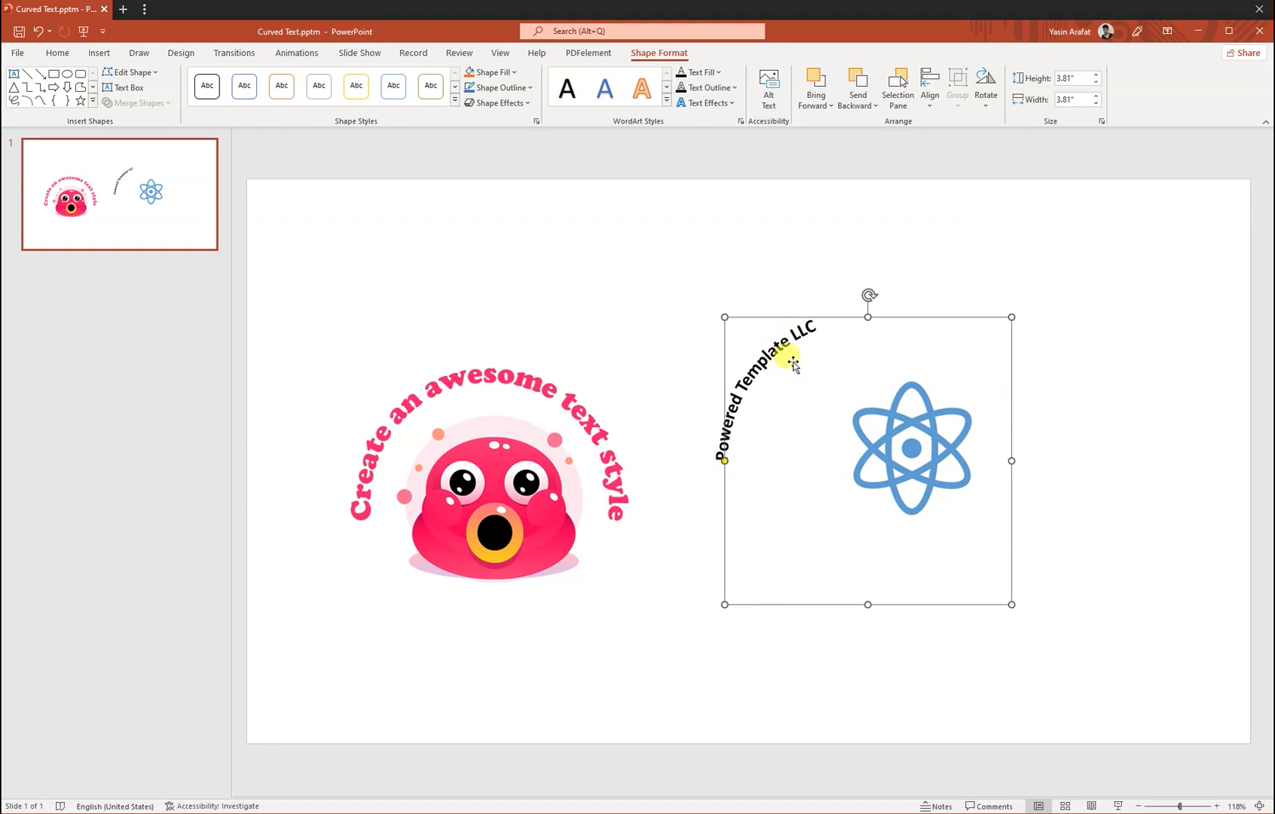
click(57, 54)
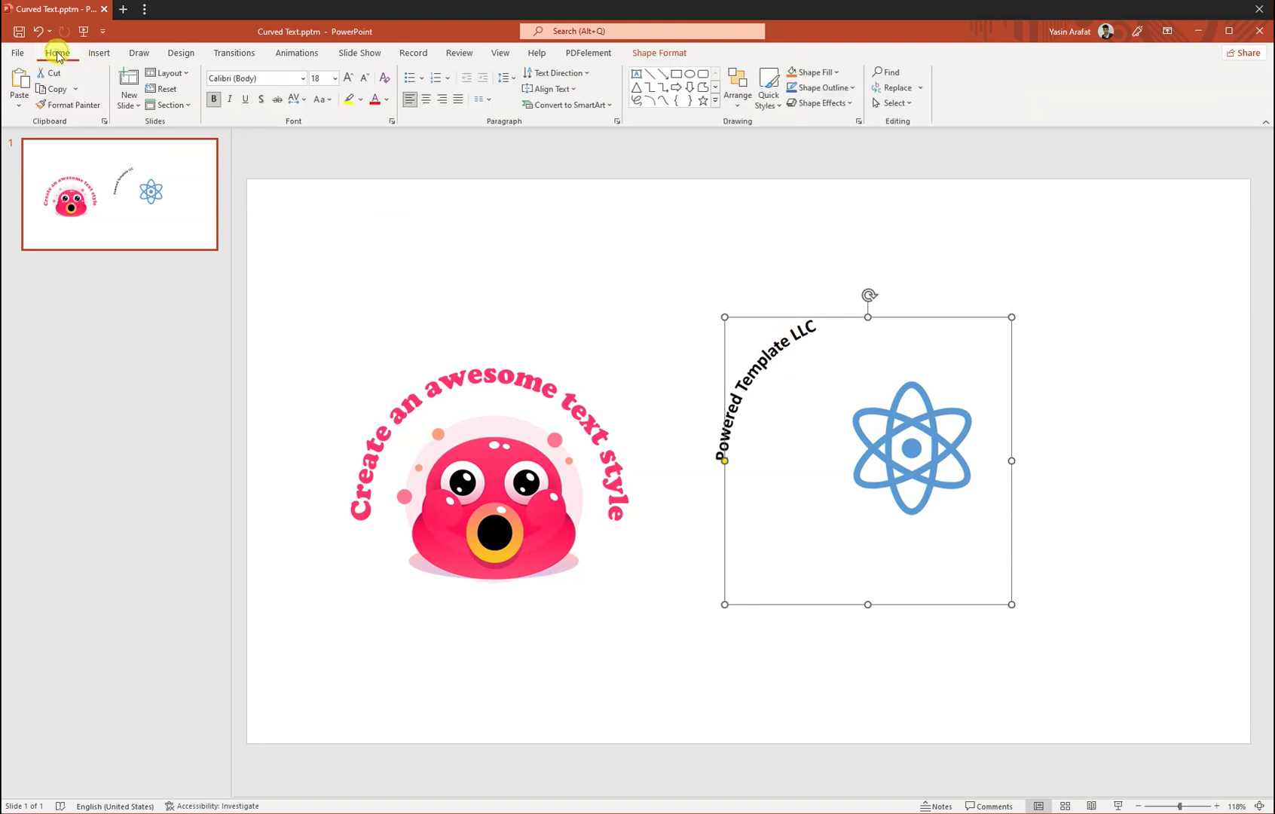
Centre the arched caption and reshape its path so it curves over the atom icon's top
click(427, 101)
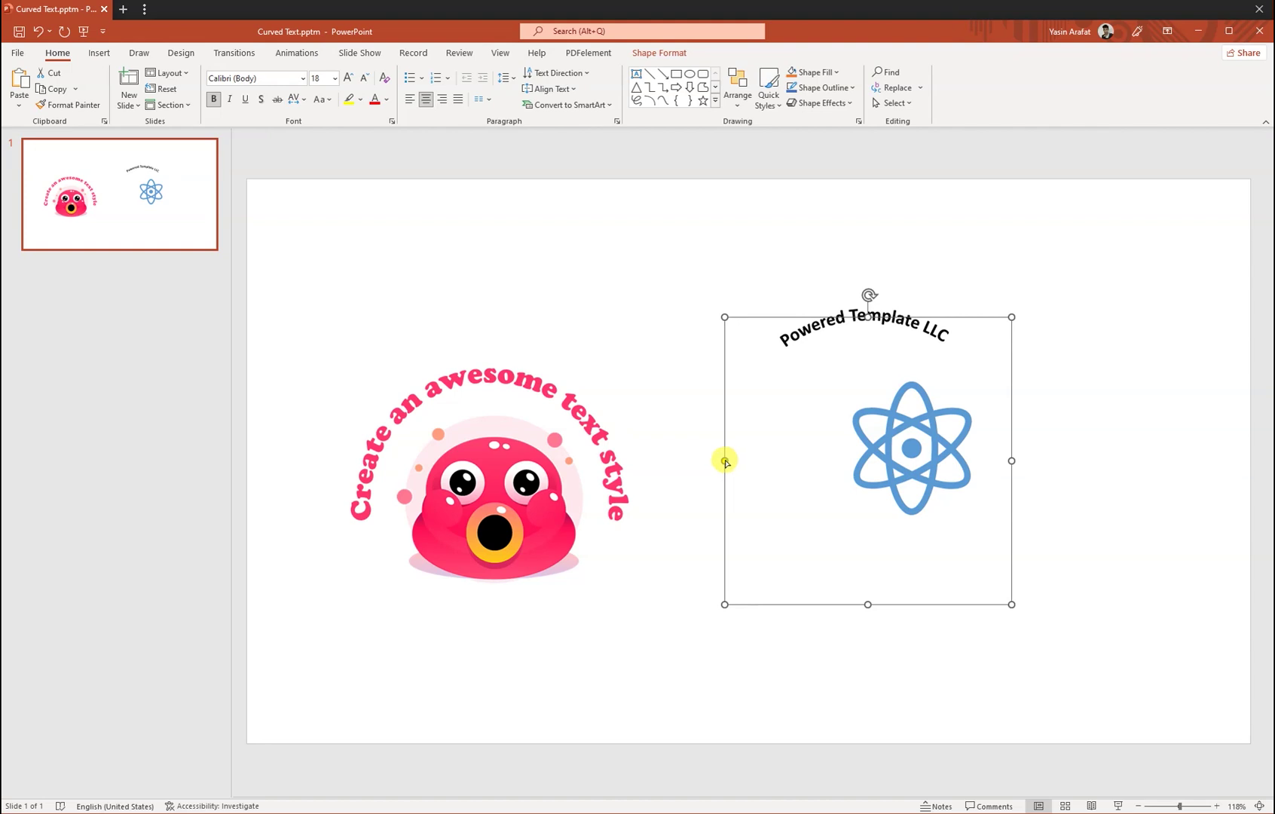
drag(724, 461, 864, 606)
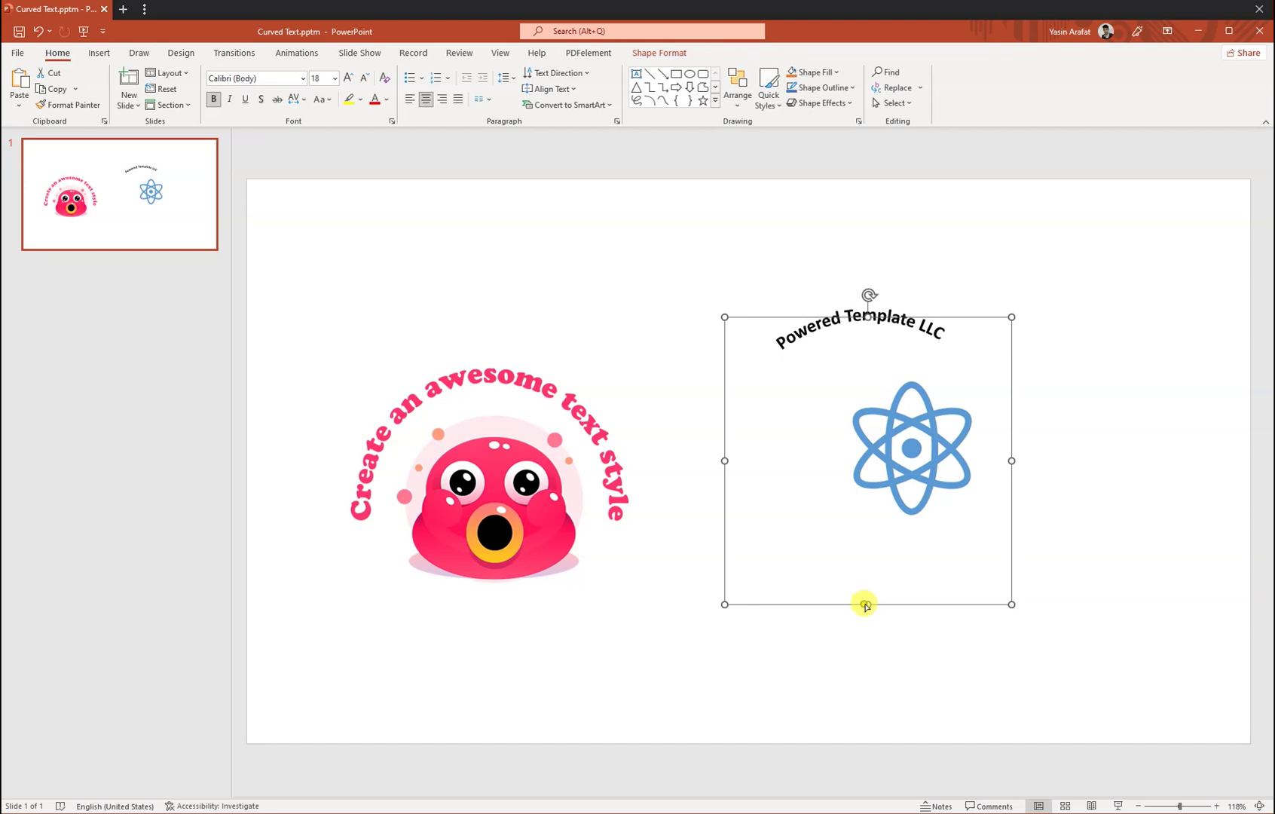
drag(865, 605, 1009, 461)
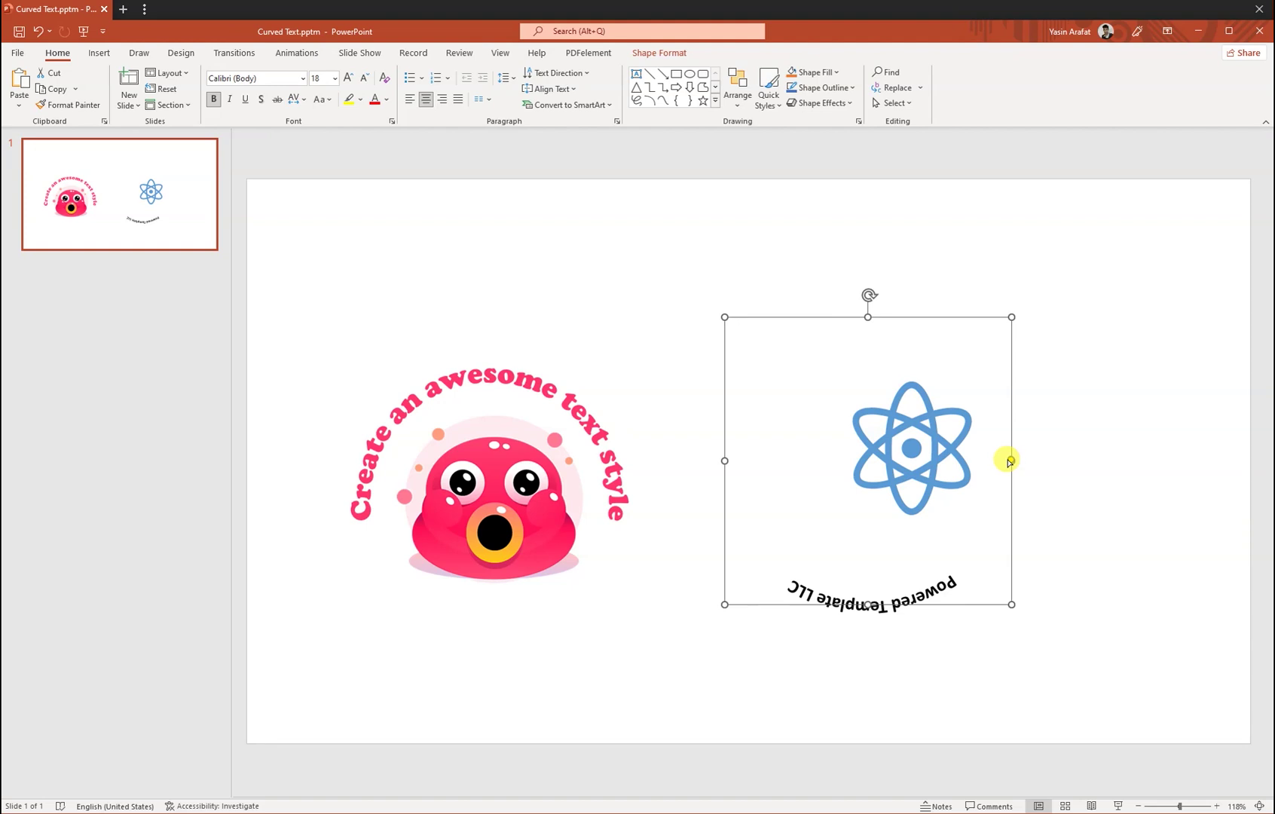
drag(1011, 460, 870, 317)
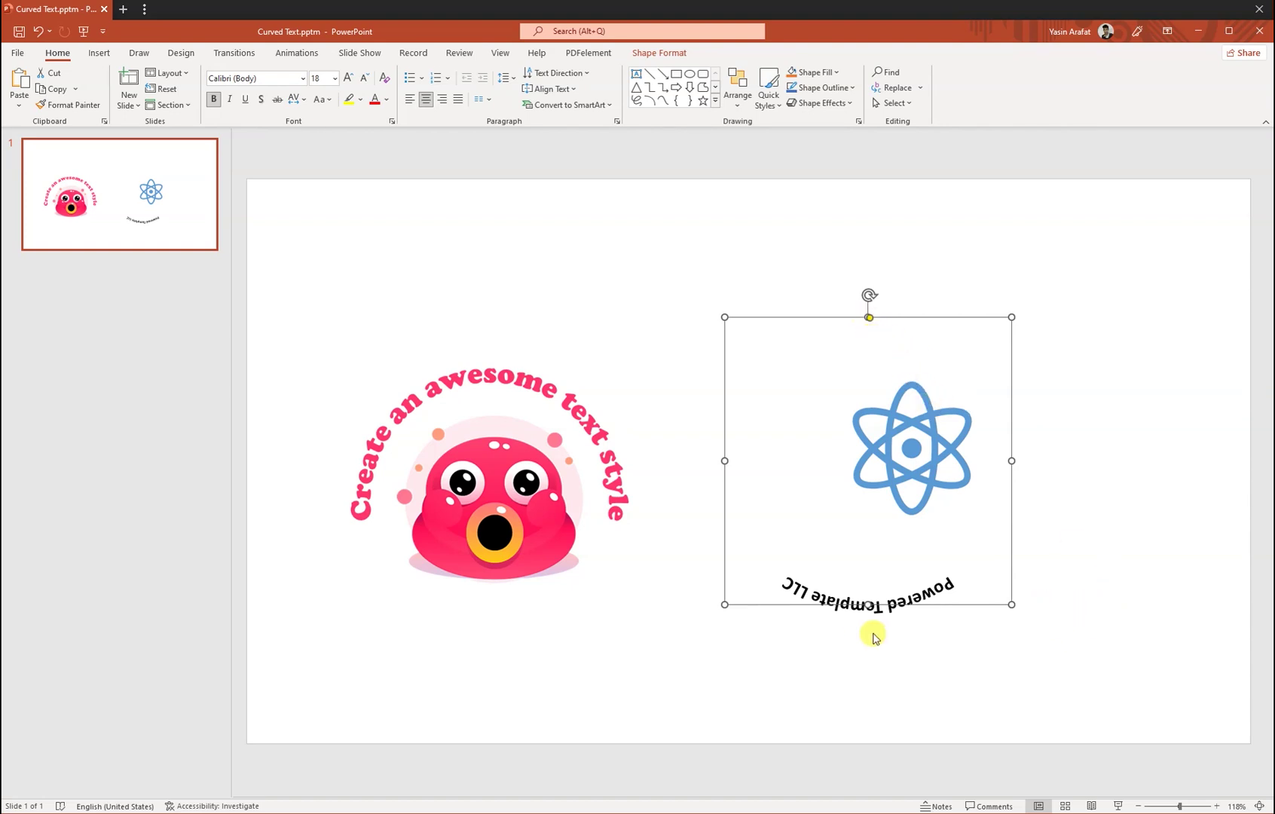
drag(955, 587, 959, 556)
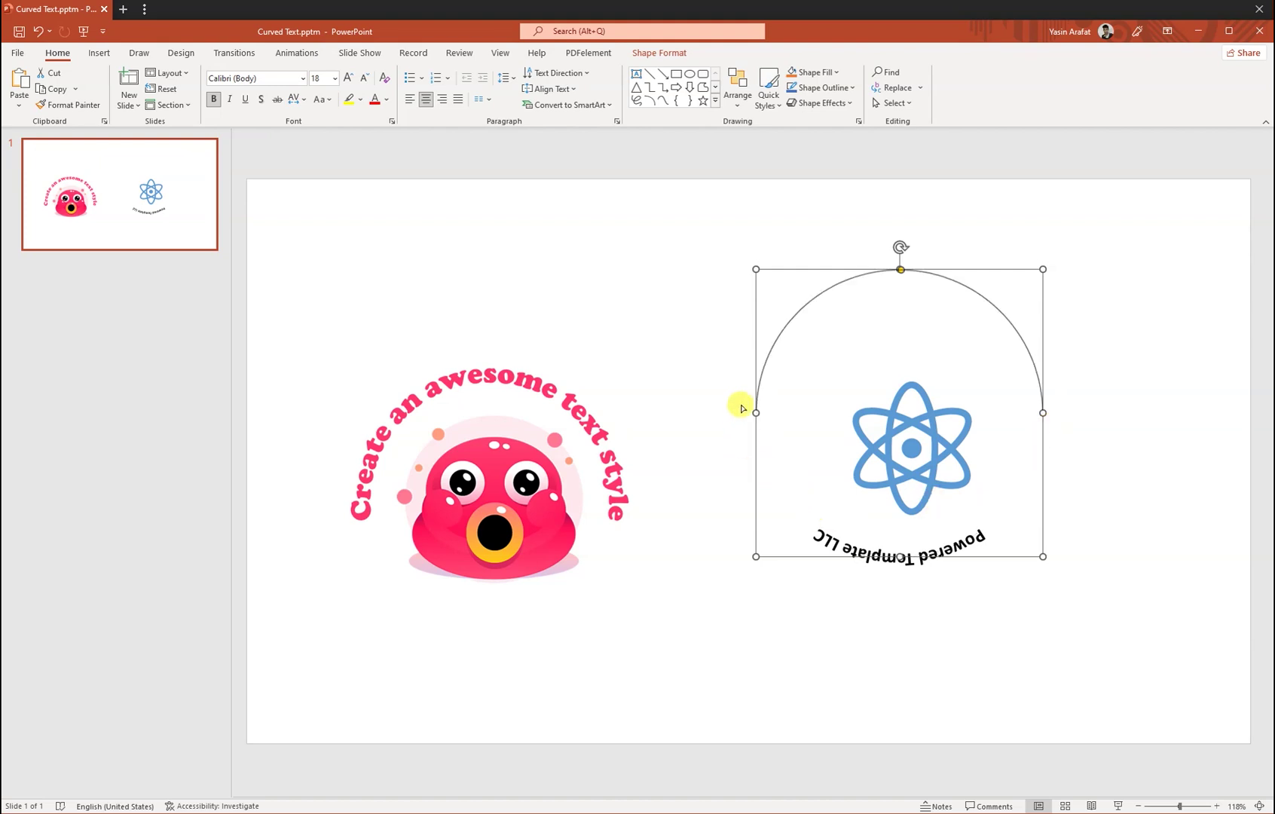
drag(755, 412, 755, 411)
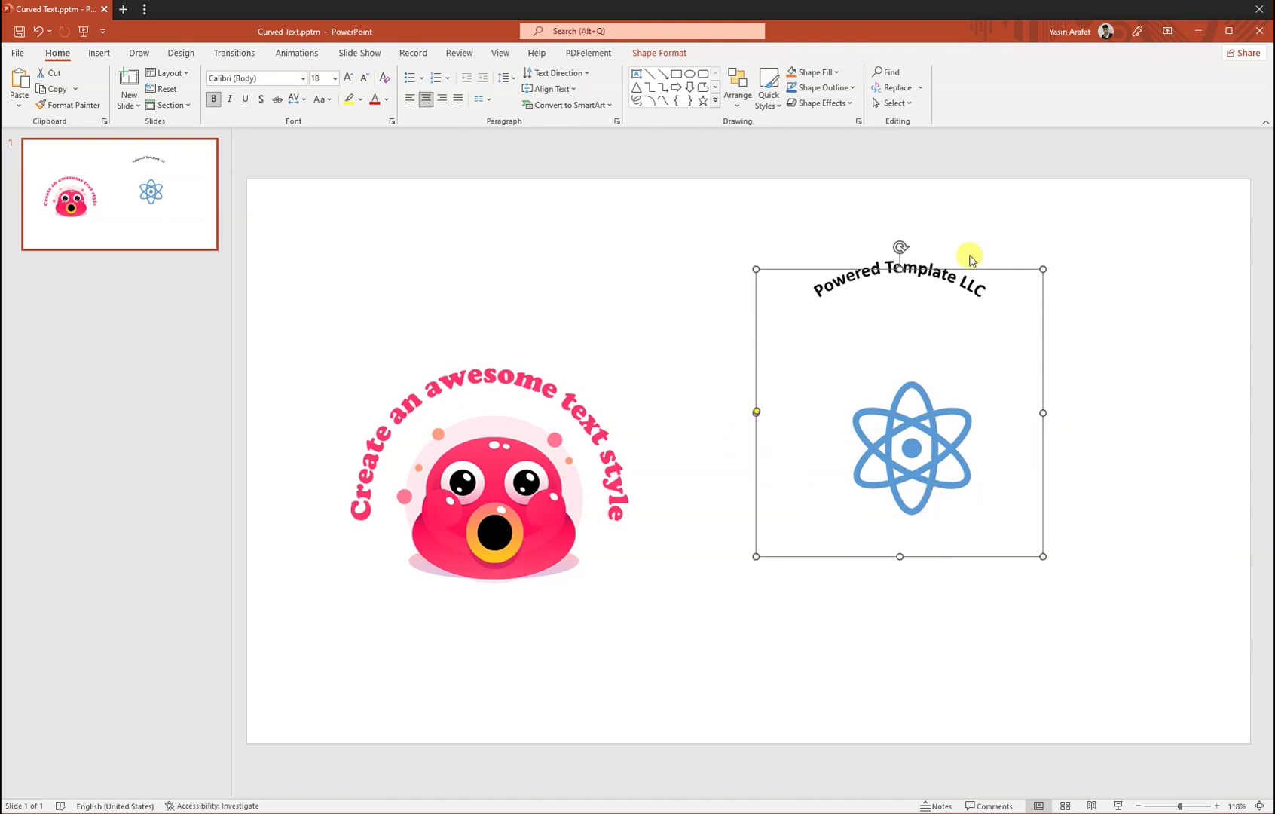
drag(974, 281, 989, 344)
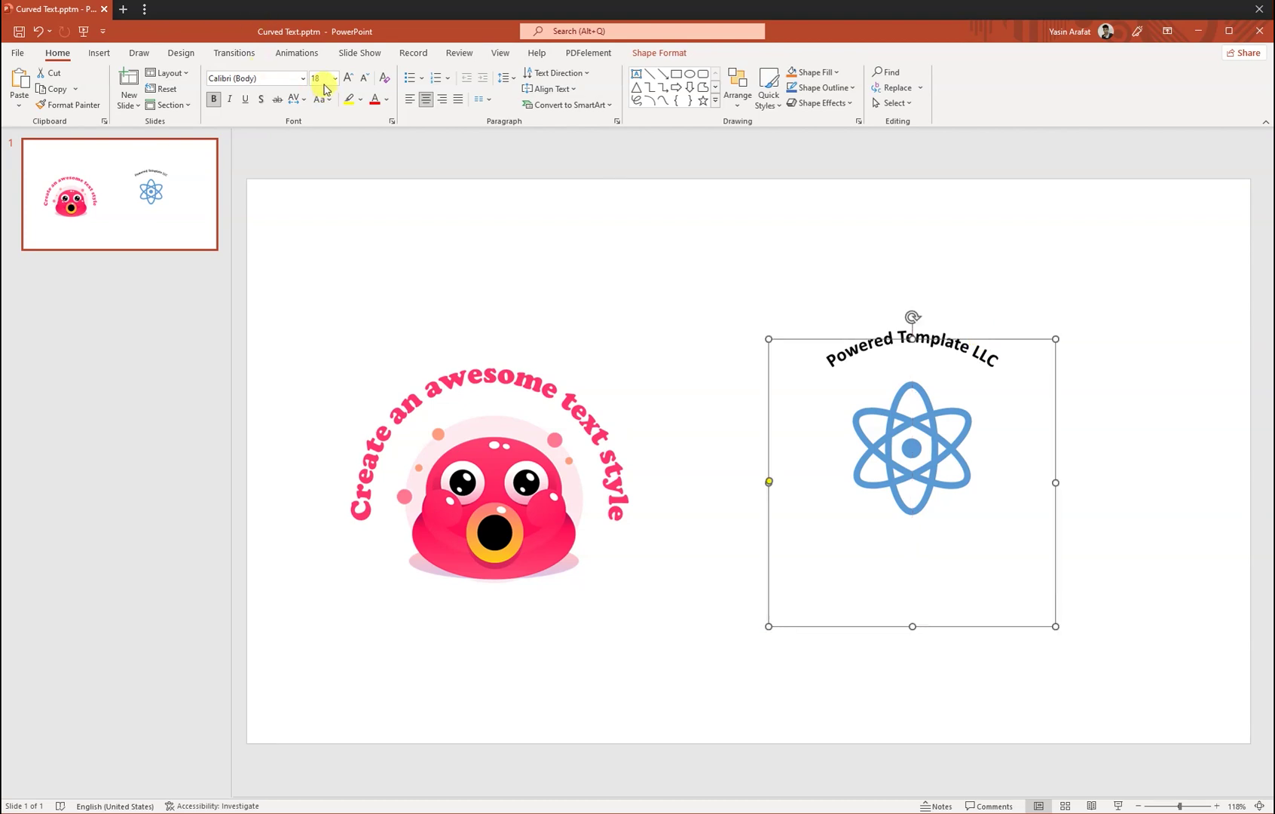
Change the 'Powered Template LLC' font to Cooper Black
click(302, 78)
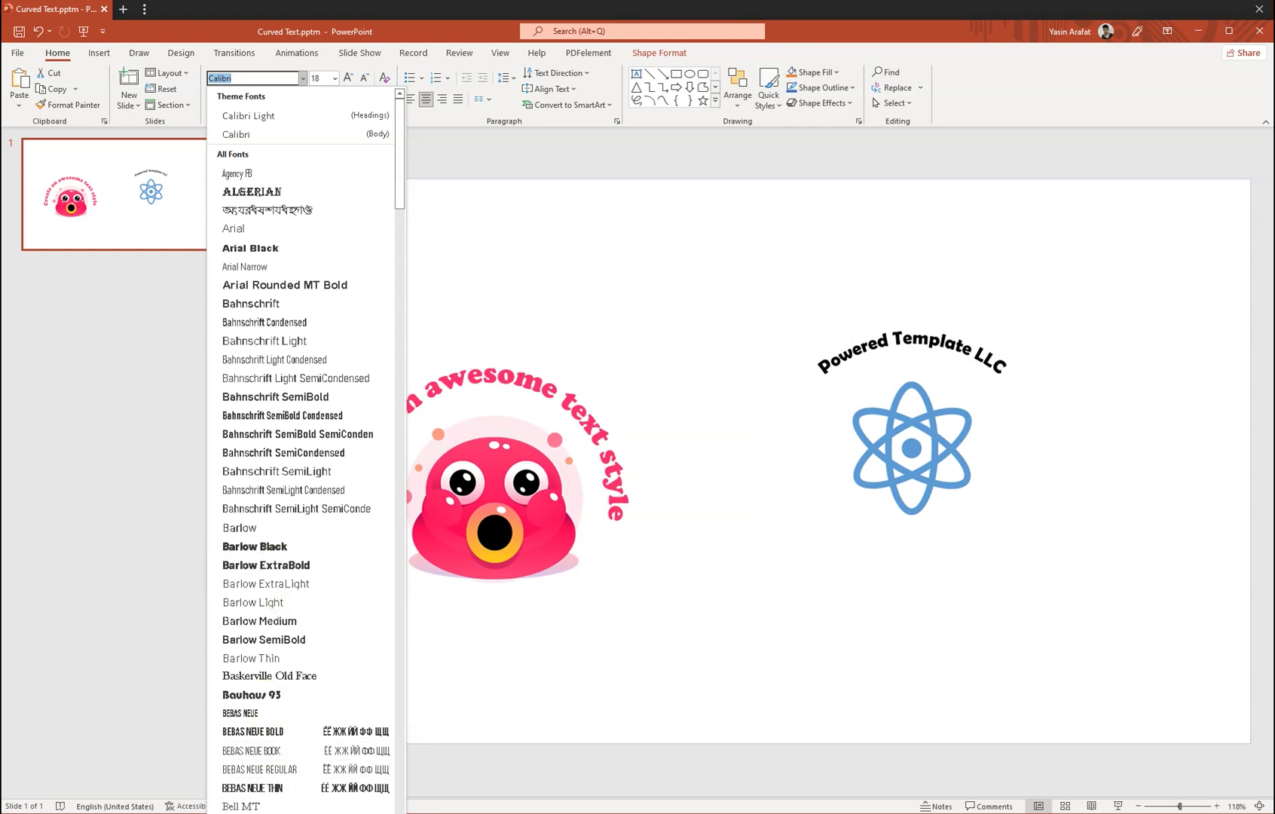
key(Return)
click(553, 389)
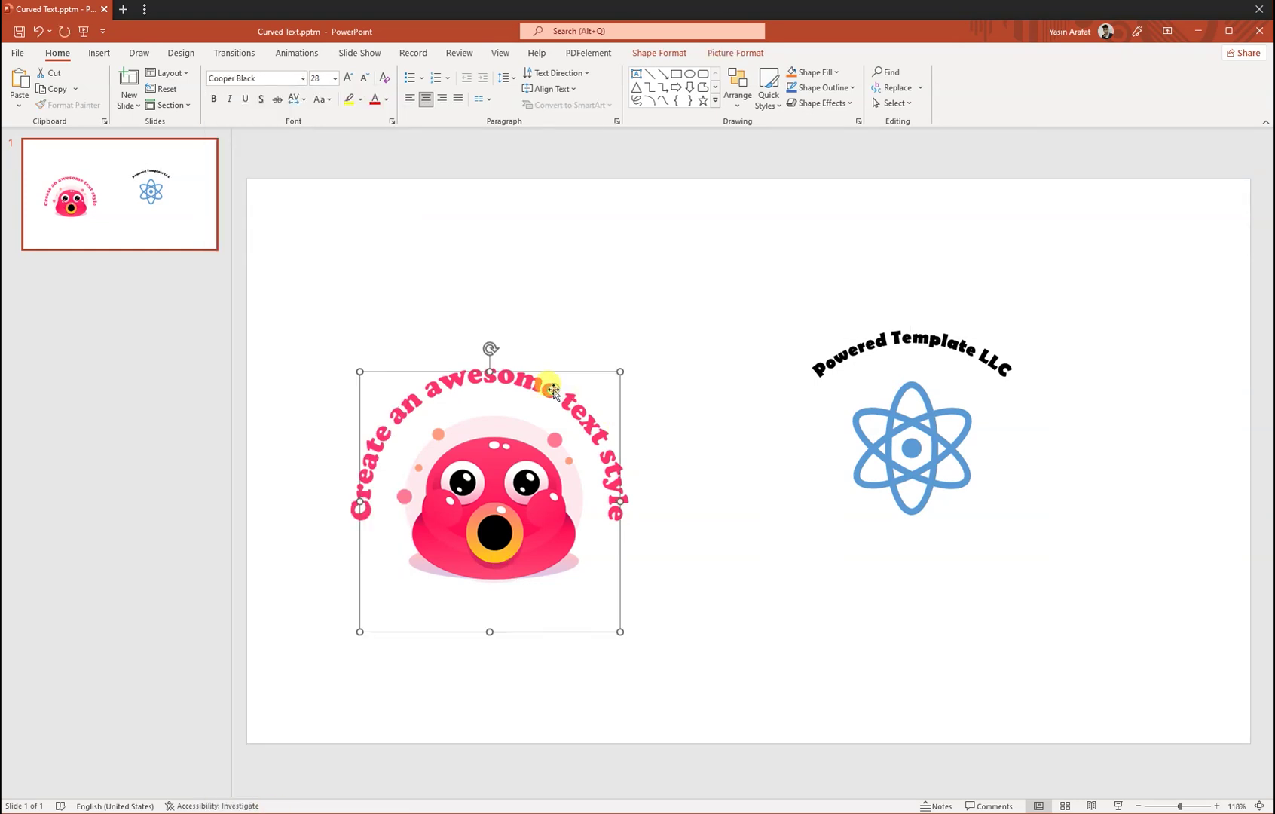
click(859, 351)
key(ctrl+a)
click(278, 77)
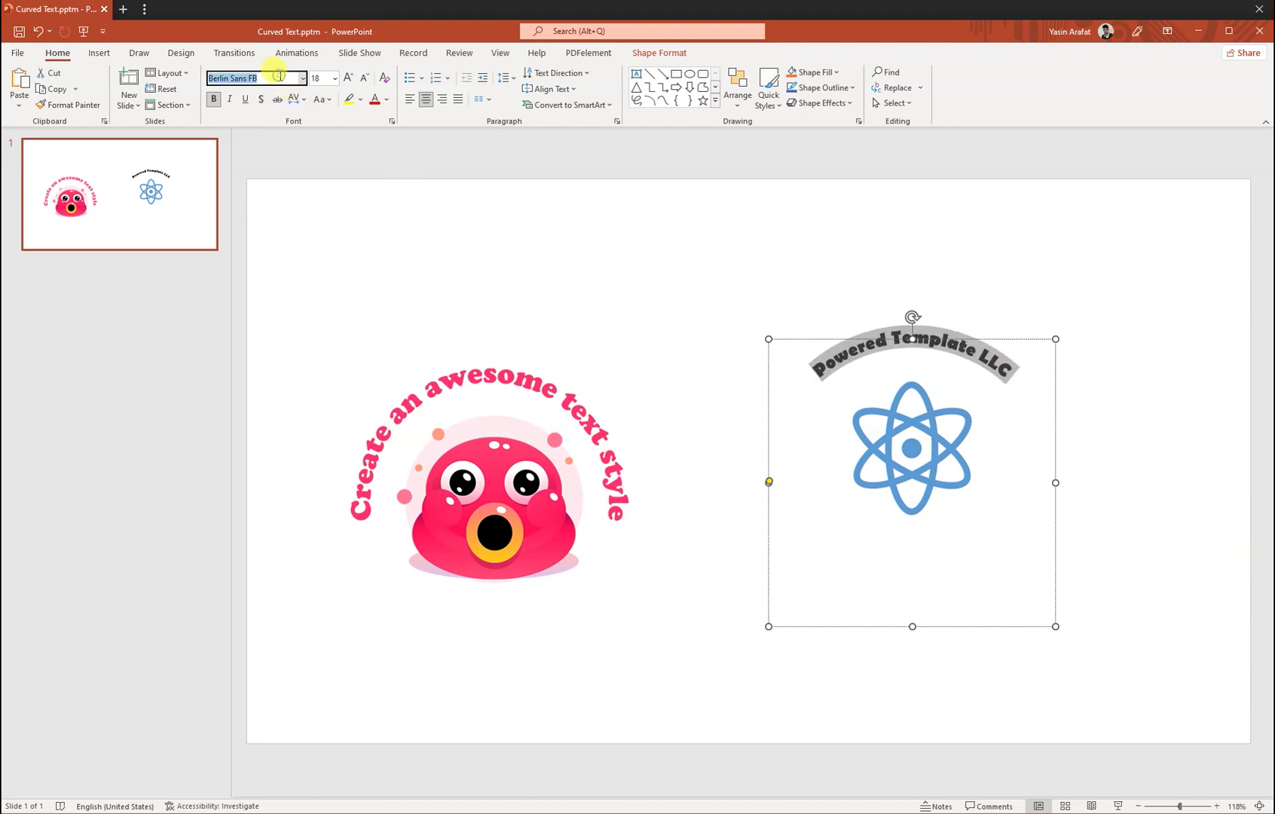
text(Cooper Black)
key(Return)
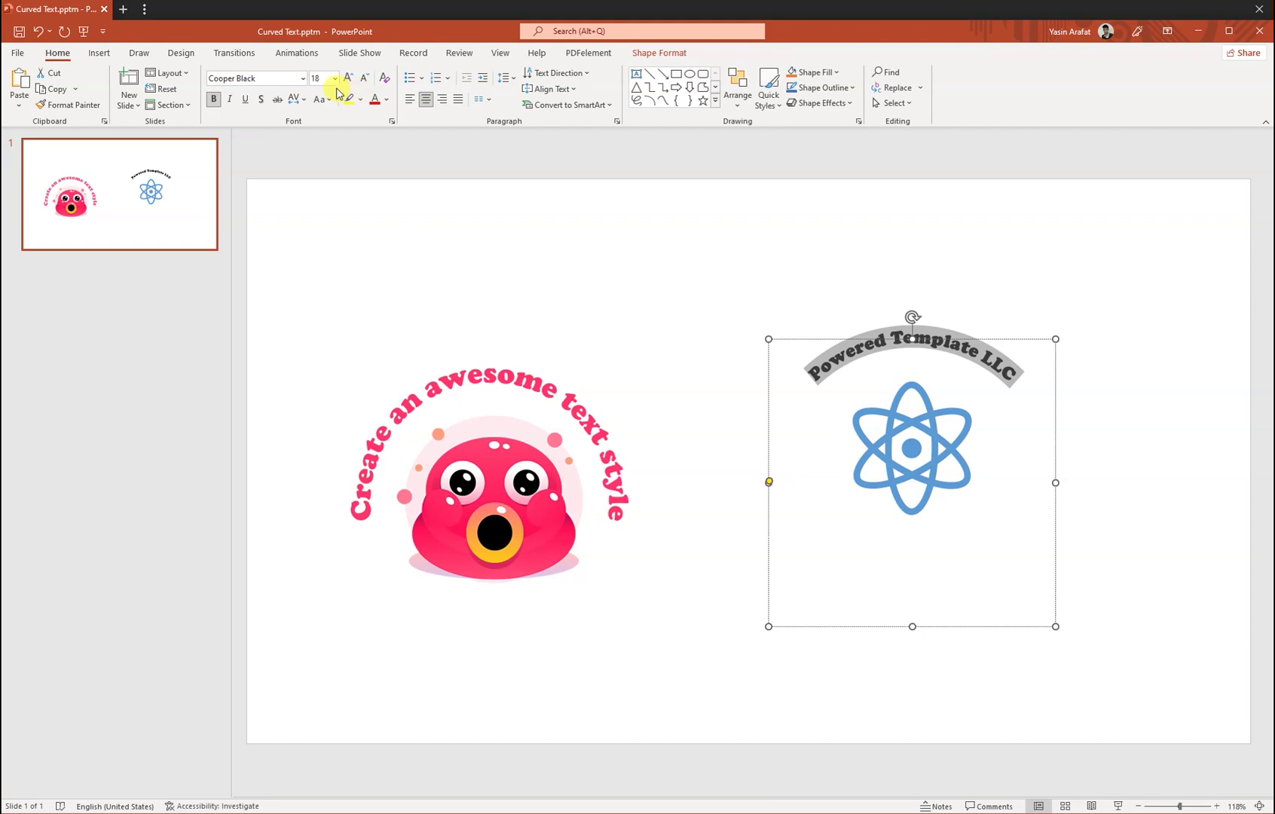
Increase the caption's font size to 28 and realign the arch over the atom icon
click(348, 78)
click(348, 78)
click(347, 77)
click(754, 241)
click(982, 355)
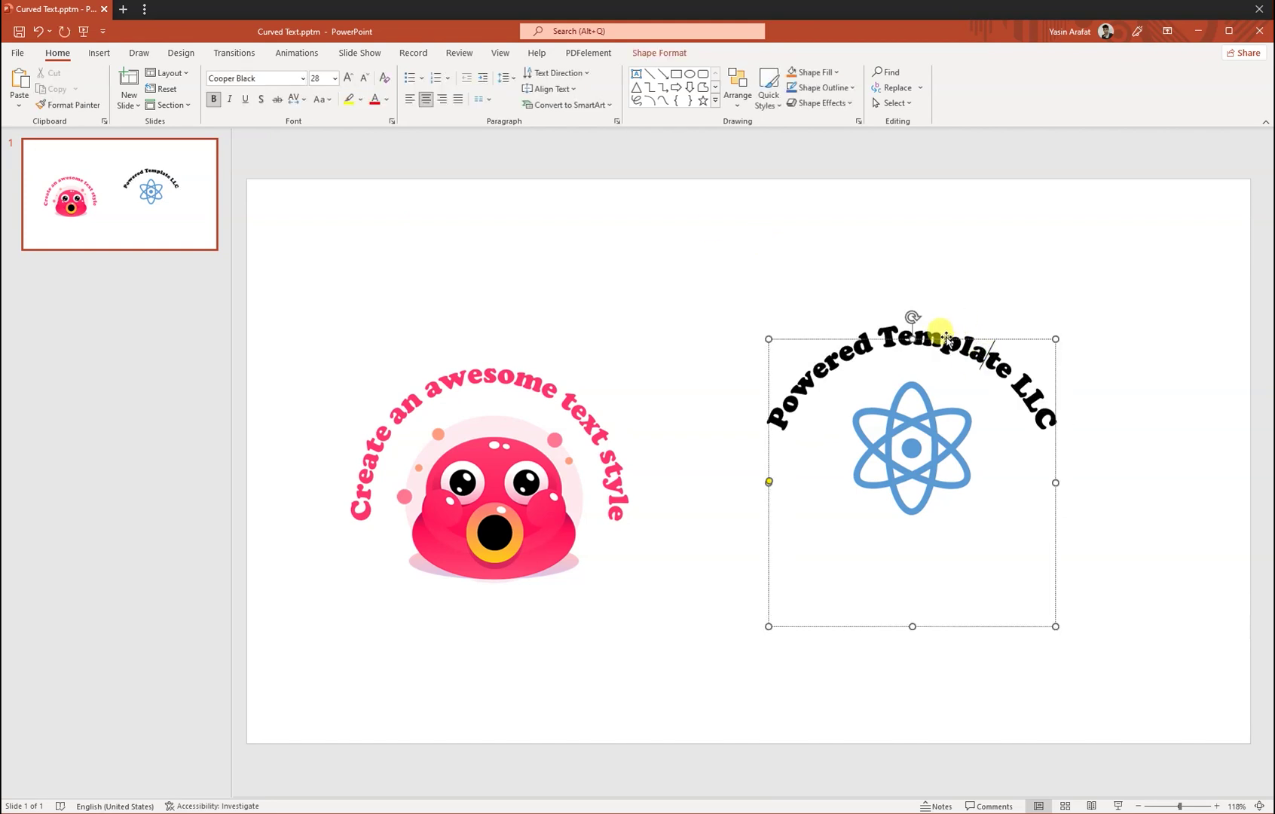
drag(947, 336, 948, 336)
Colour the arched caption a pale grey-blue
click(386, 98)
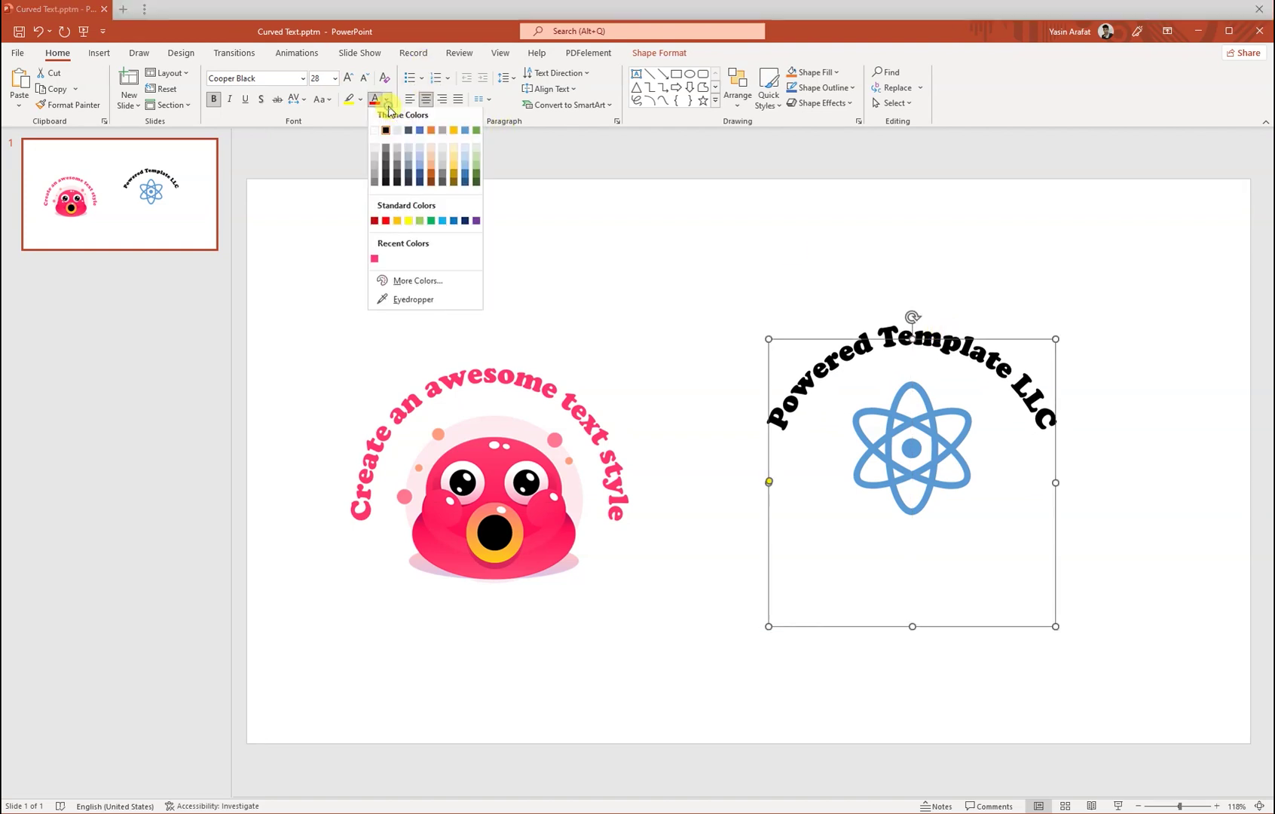
click(419, 134)
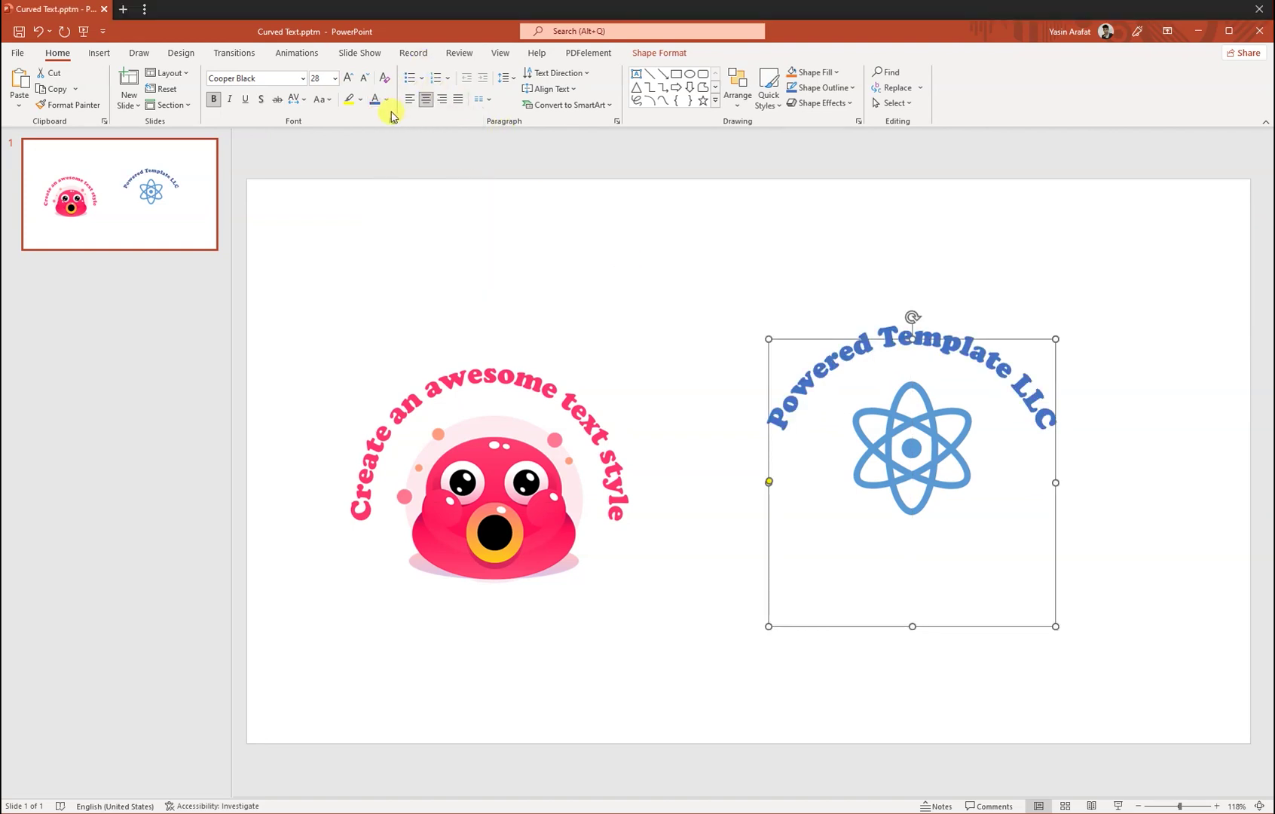
click(386, 99)
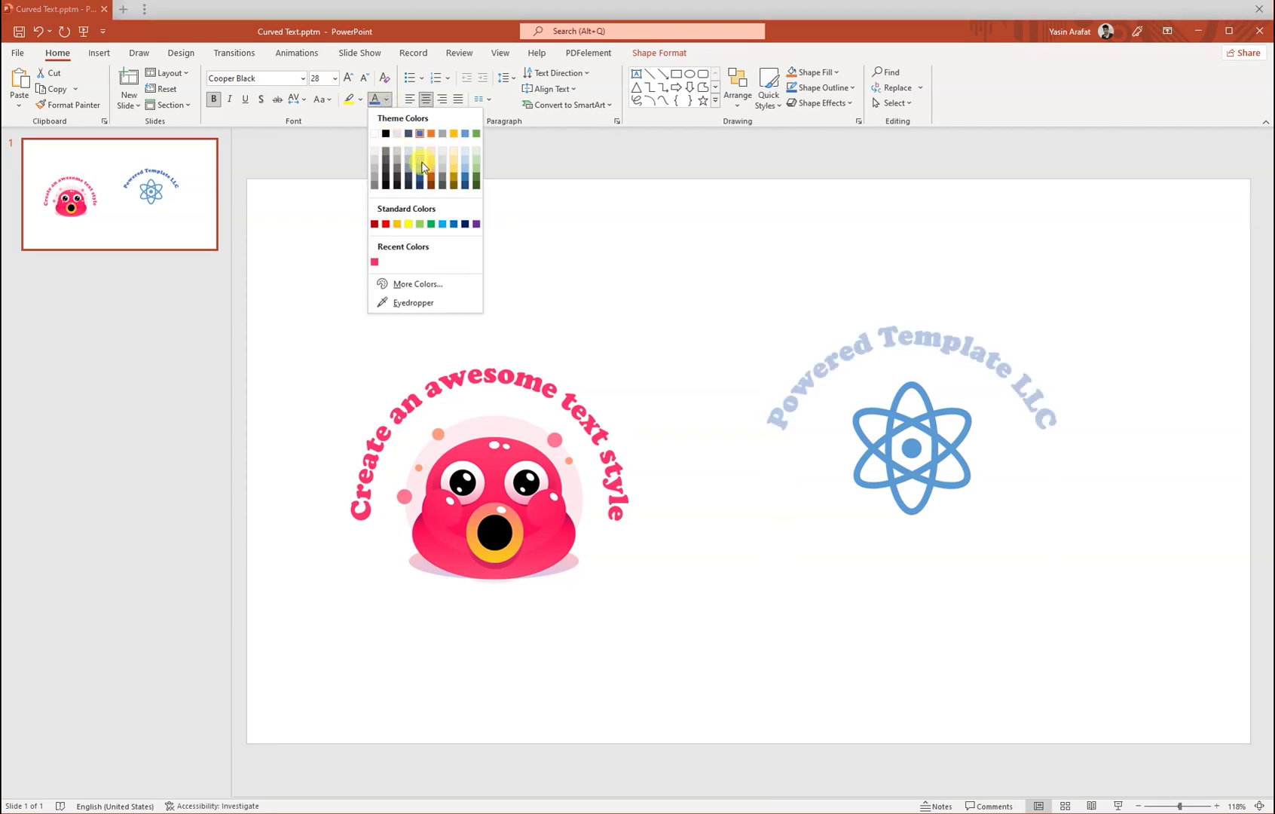
click(420, 170)
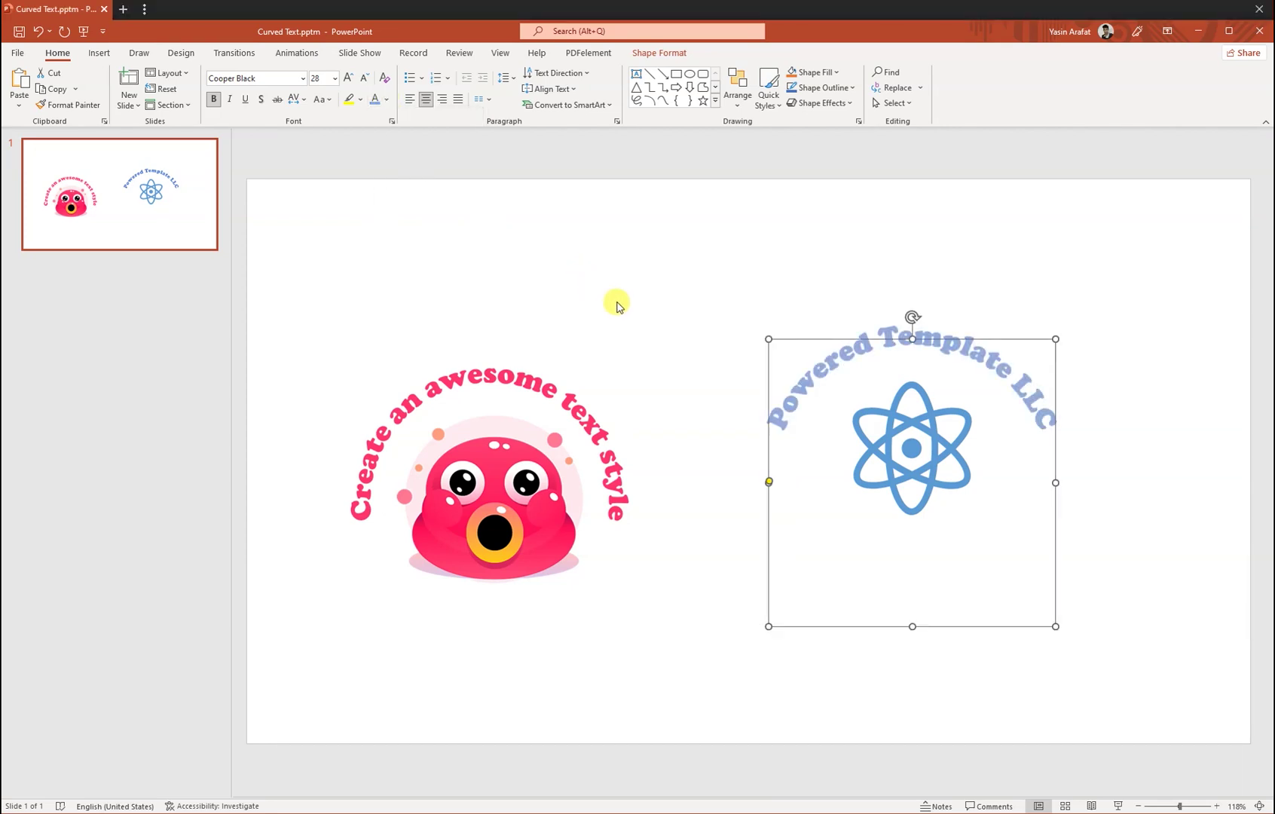
click(279, 262)
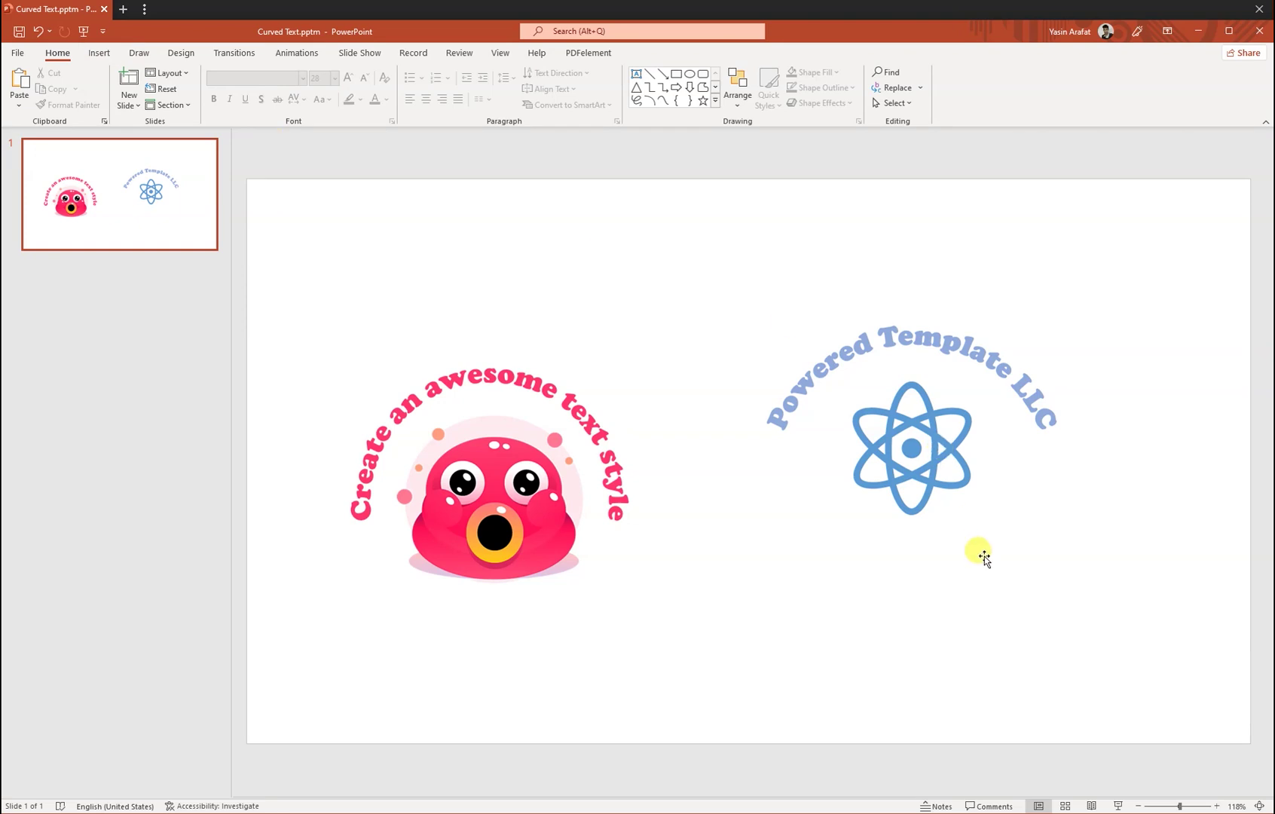
Rework the text path so 'Powered Template LLC' forms an even, symmetric arch over the atom icon
click(834, 371)
click(715, 595)
click(785, 393)
click(765, 373)
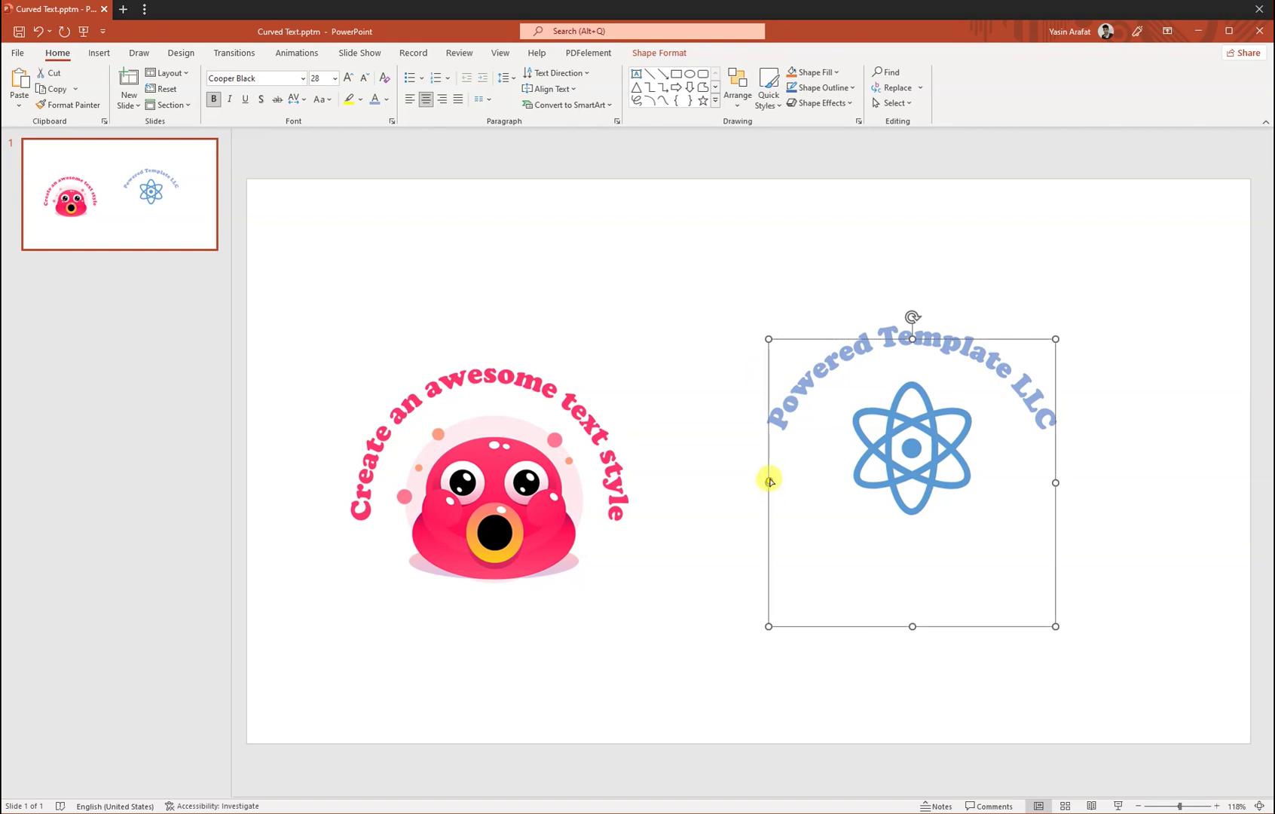
mouse_move(770, 480)
mouse_down()
mouse_move(779, 503)
mouse_move(913, 592)
mouse_move(907, 600)
mouse_move(843, 606)
mouse_move(777, 529)
mouse_move(768, 485)
mouse_up()
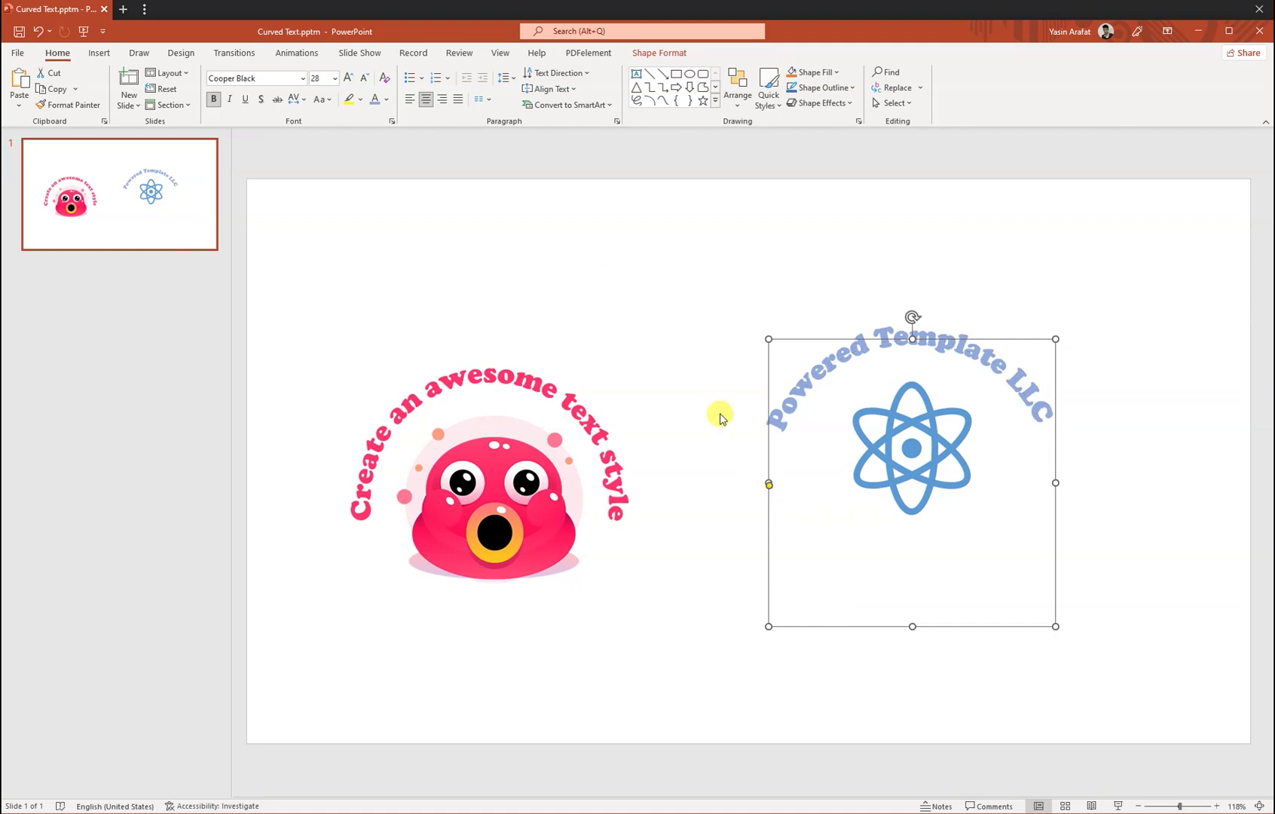
click(407, 100)
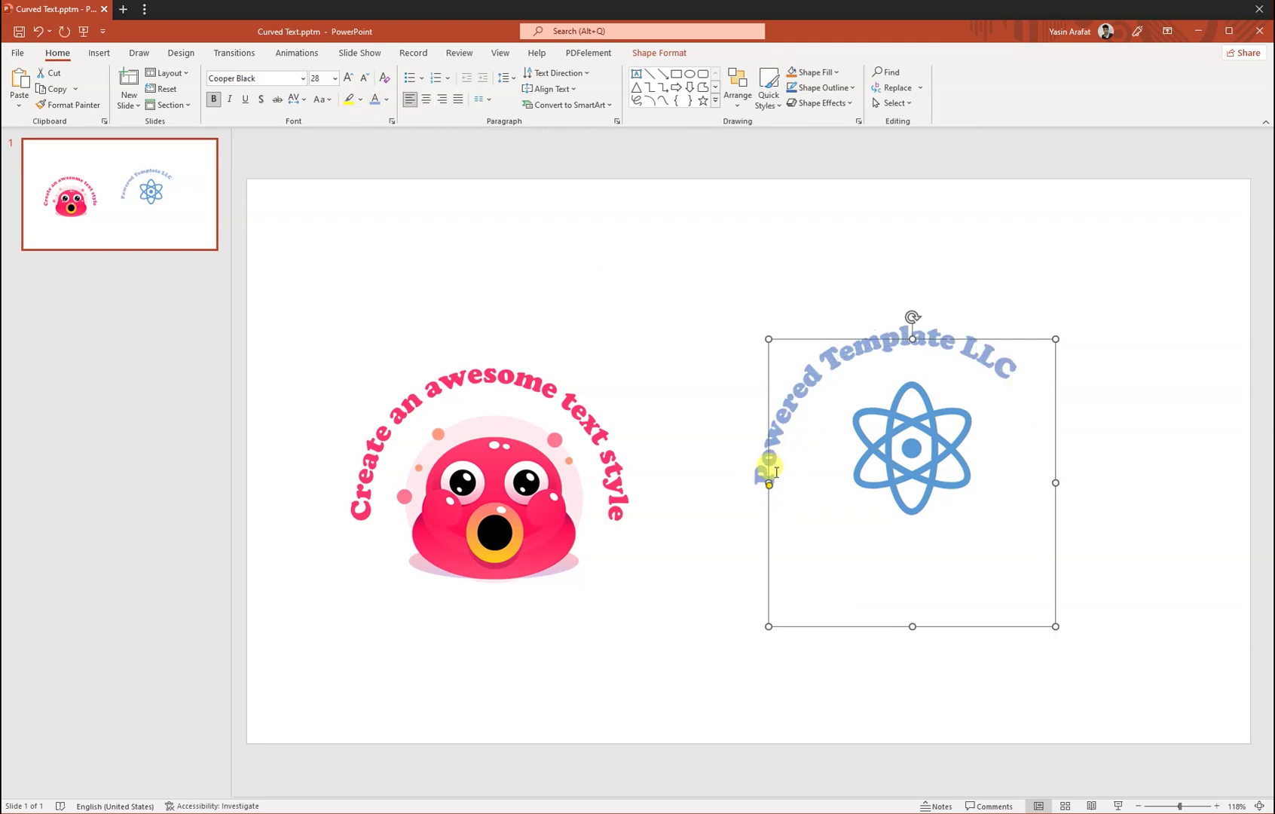
drag(769, 486, 913, 338)
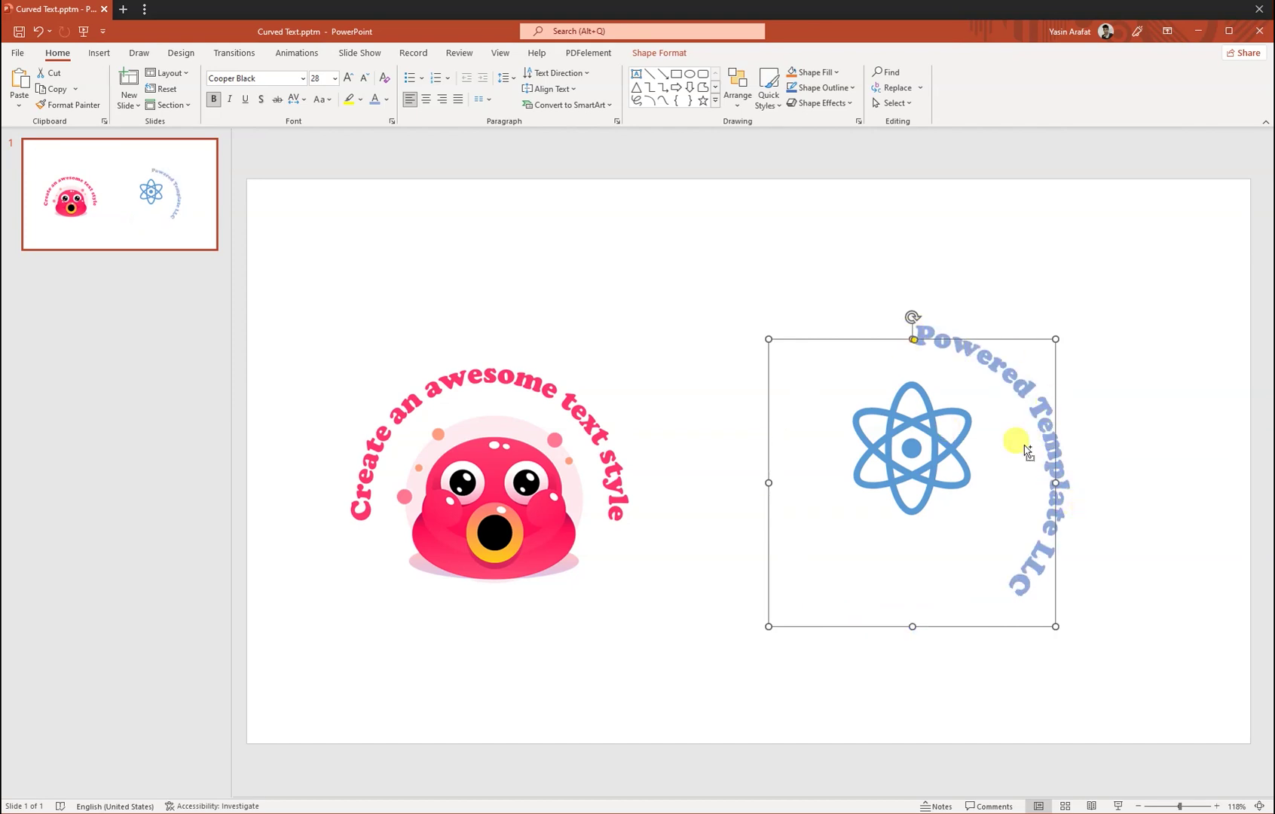
key(ctrl+z)
key(ctrl+z)
key(ctrl+z)
key(ctrl+z)
key(ctrl+z)
click(1133, 479)
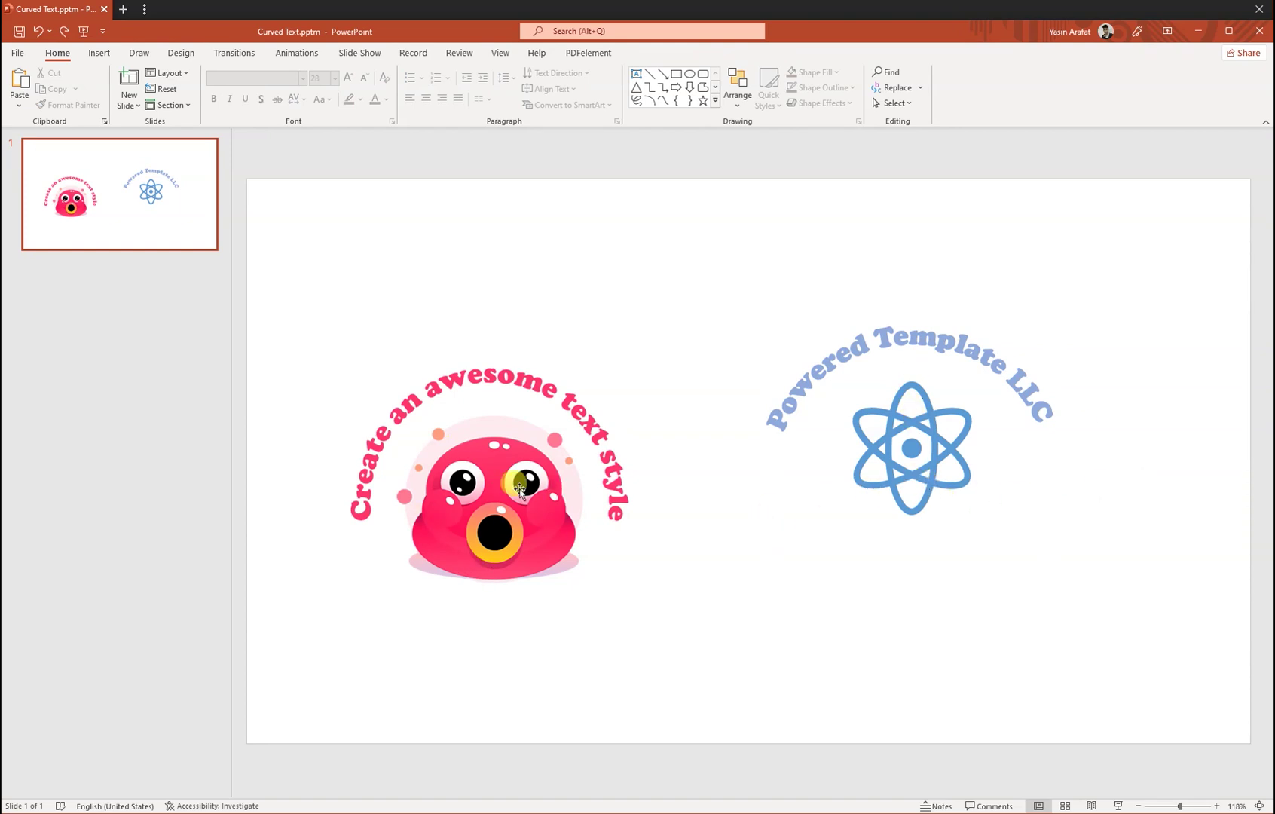
click(101, 52)
Insert the purple drippy monster sticker, shrink it to 2.71 inches, and place it at the slide's bottom centre
click(241, 81)
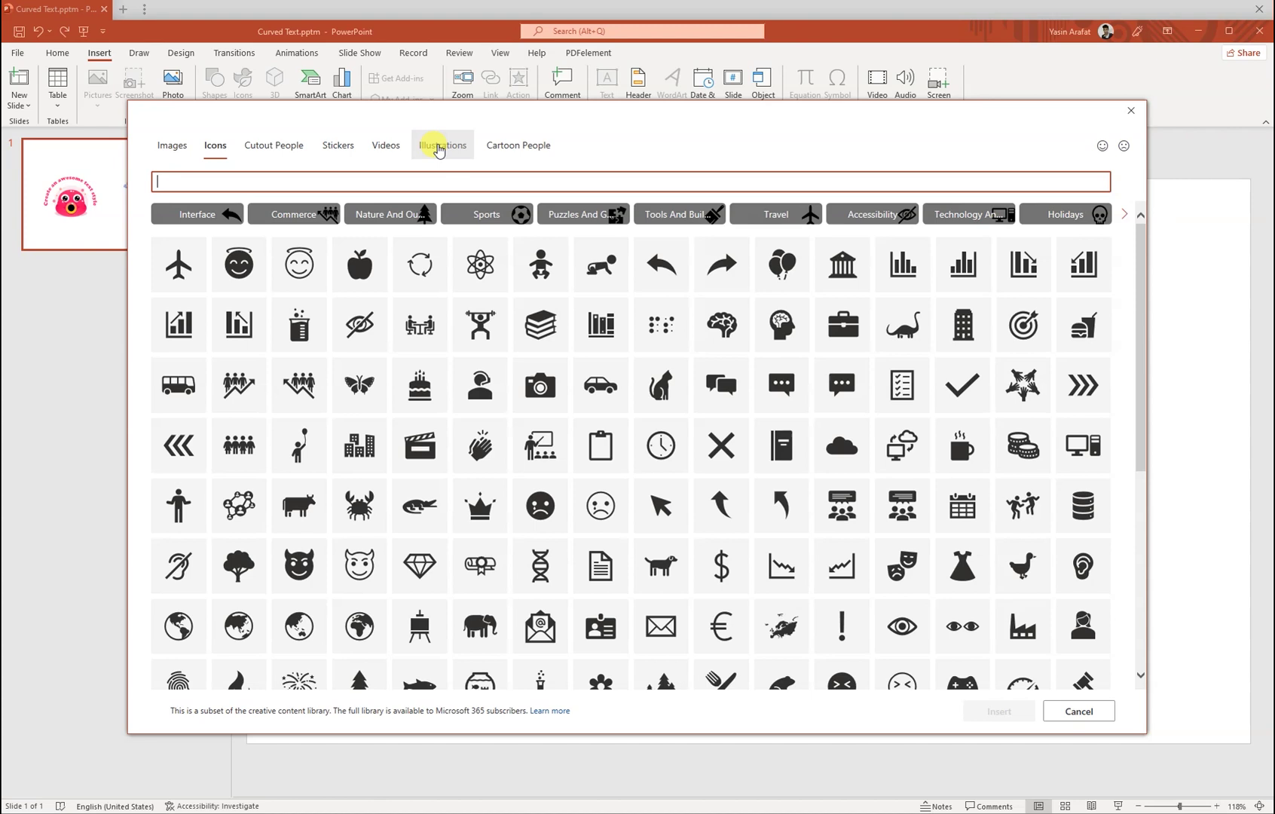
click(438, 147)
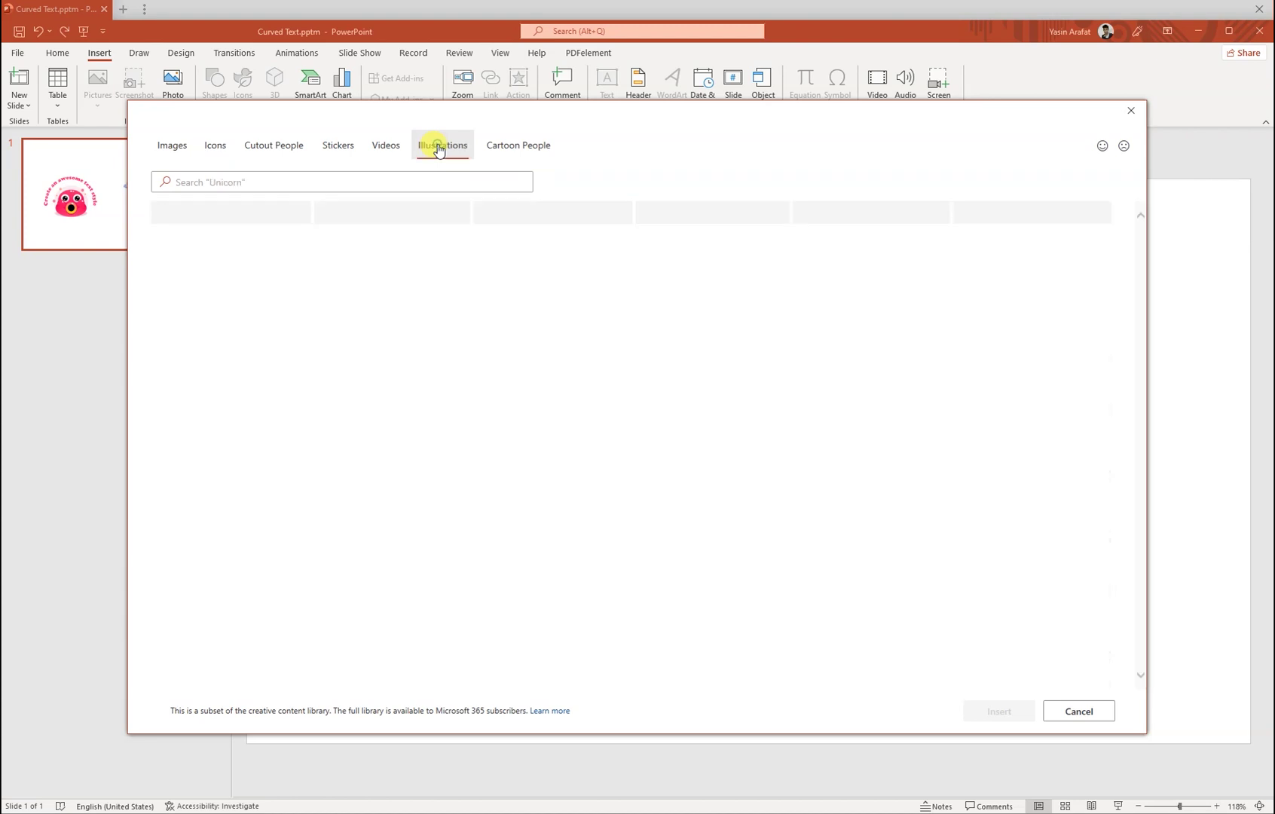
scroll(674, 567, down, 5)
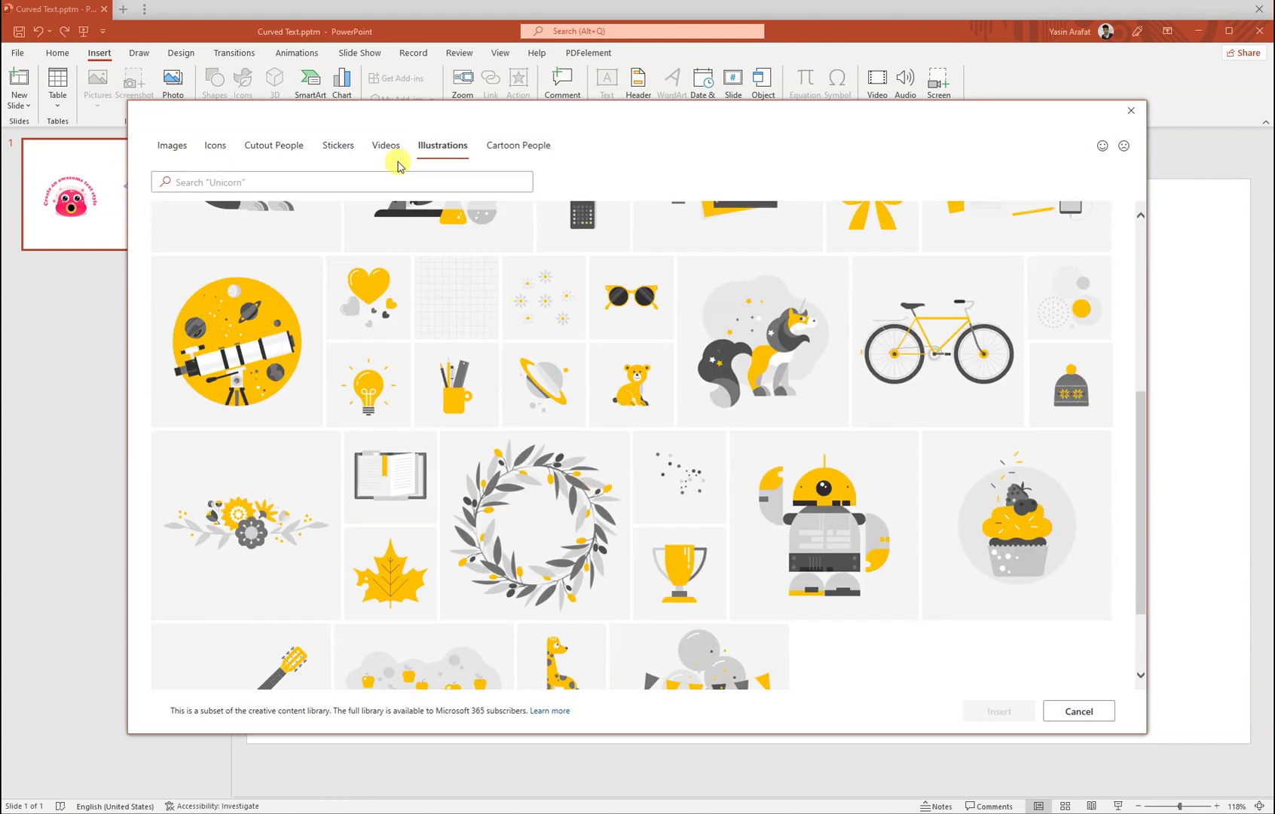
click(336, 145)
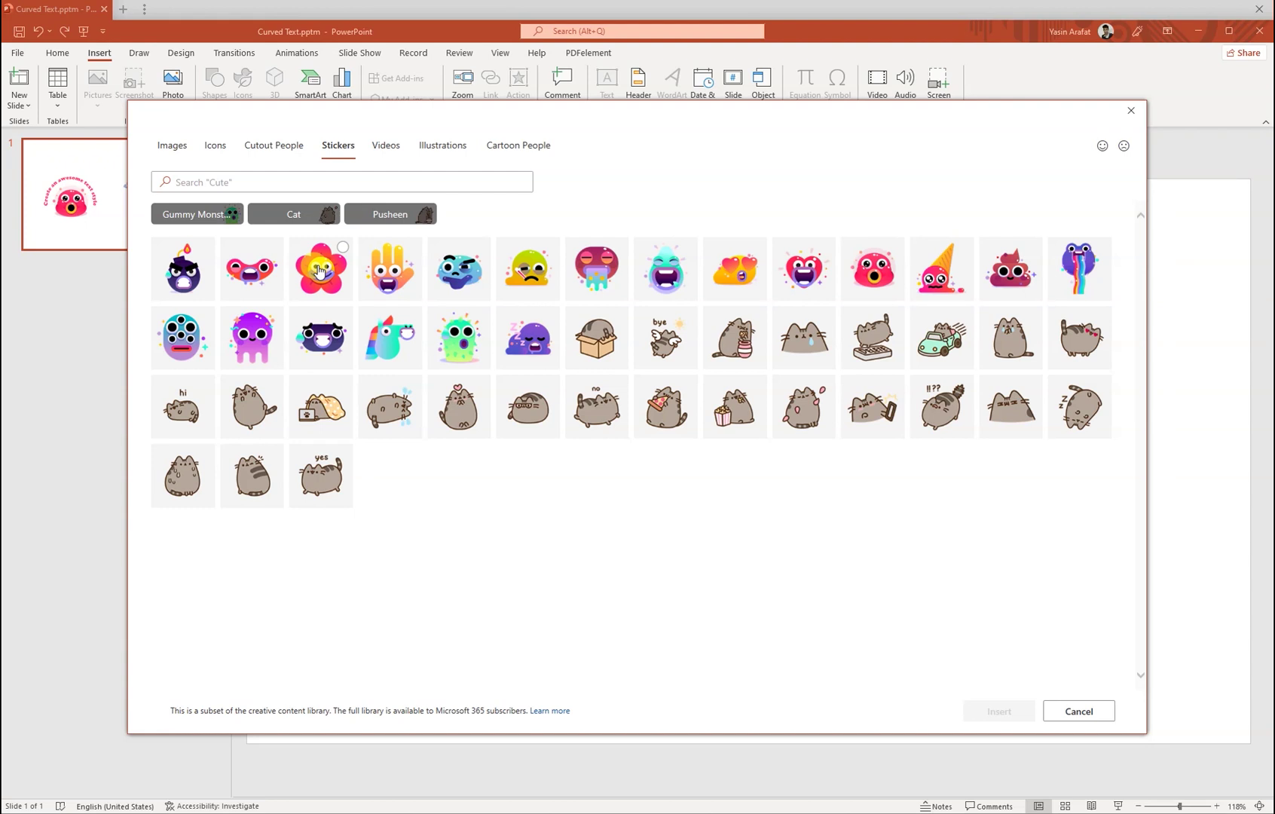
click(271, 360)
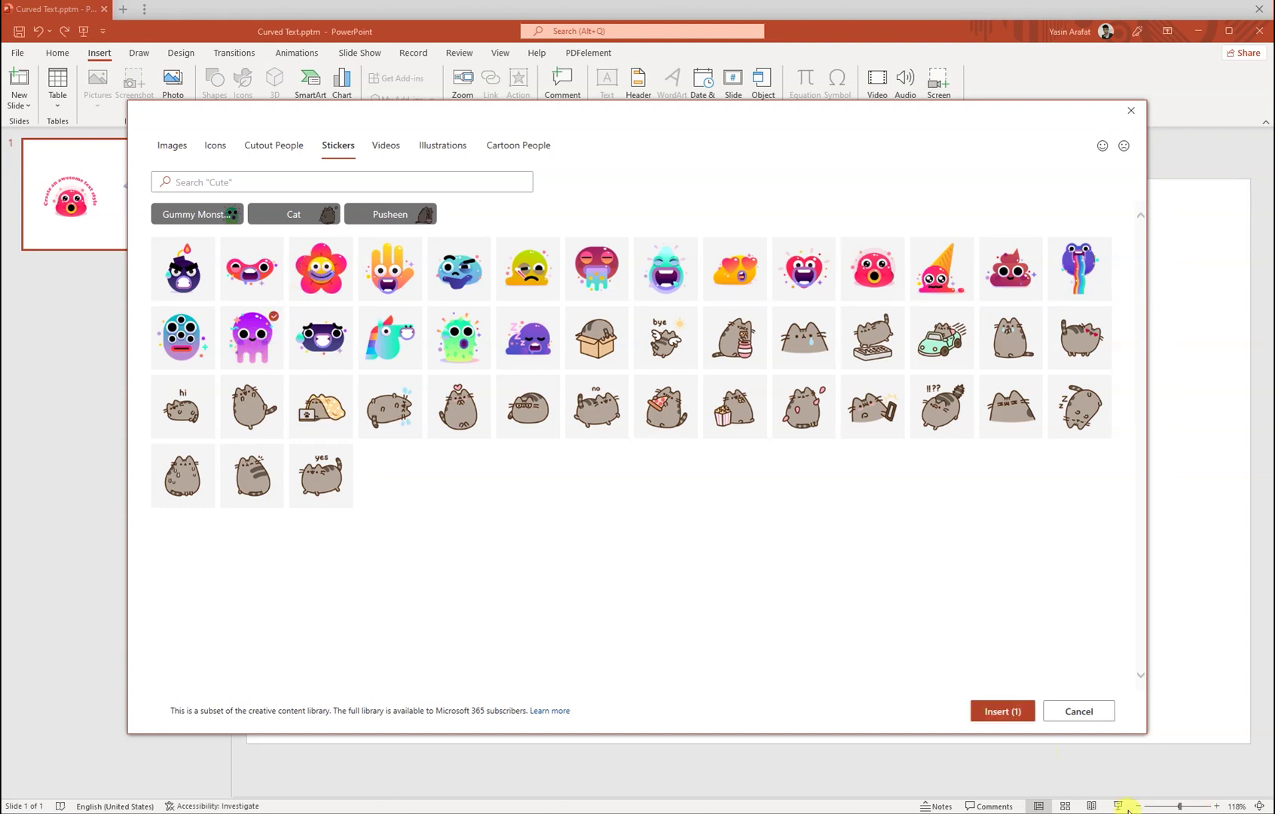
click(1014, 710)
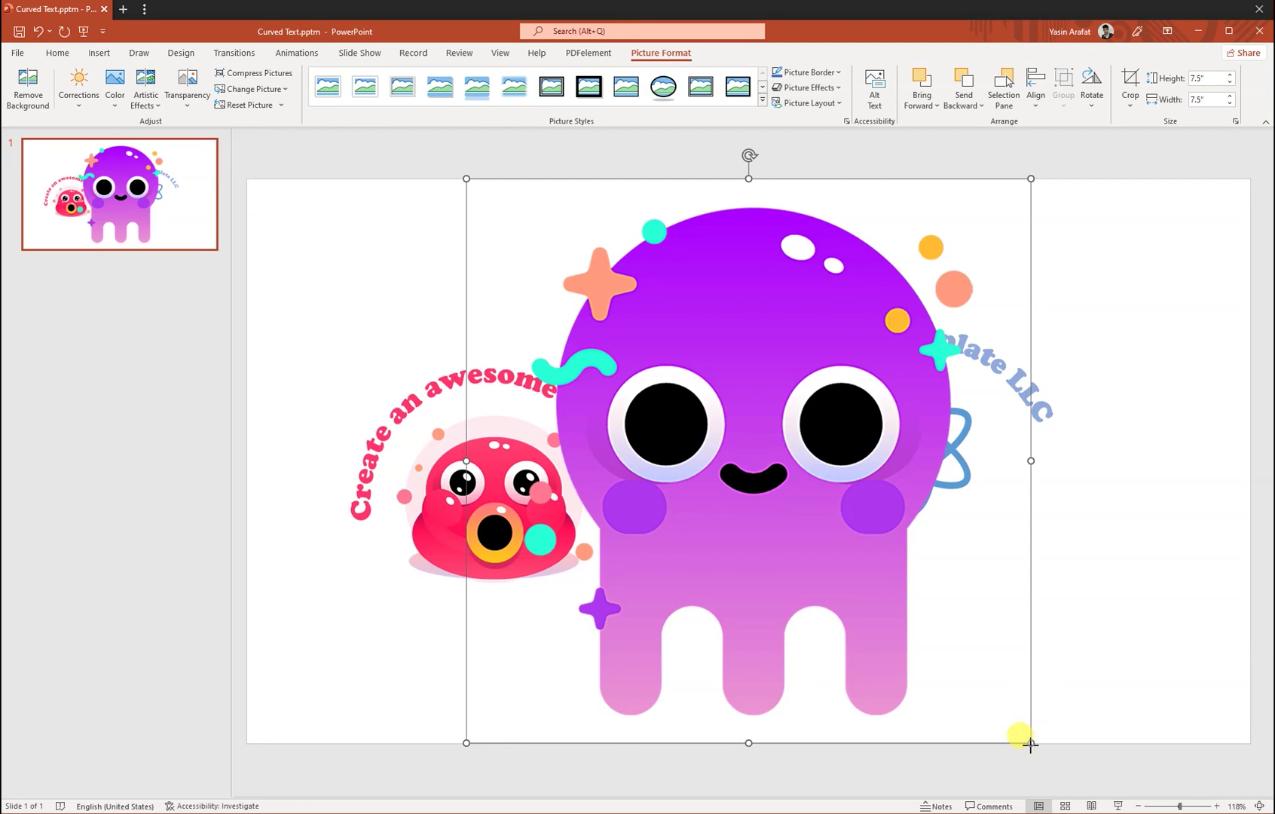
drag(1030, 743, 808, 624)
click(371, 262)
Draw a new text box on the slide and set its font to Cooper Black
click(99, 52)
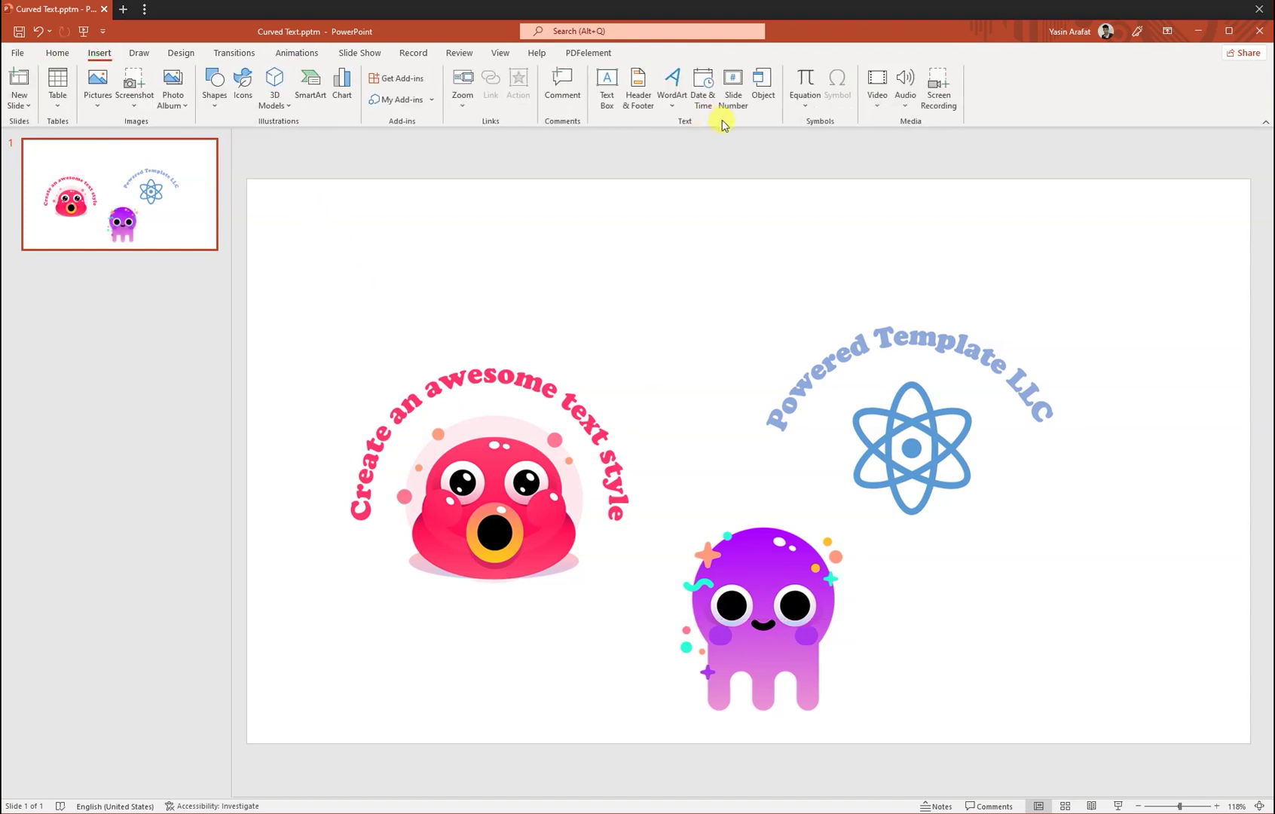
click(607, 89)
drag(549, 215, 775, 332)
click(266, 77)
key(Return)
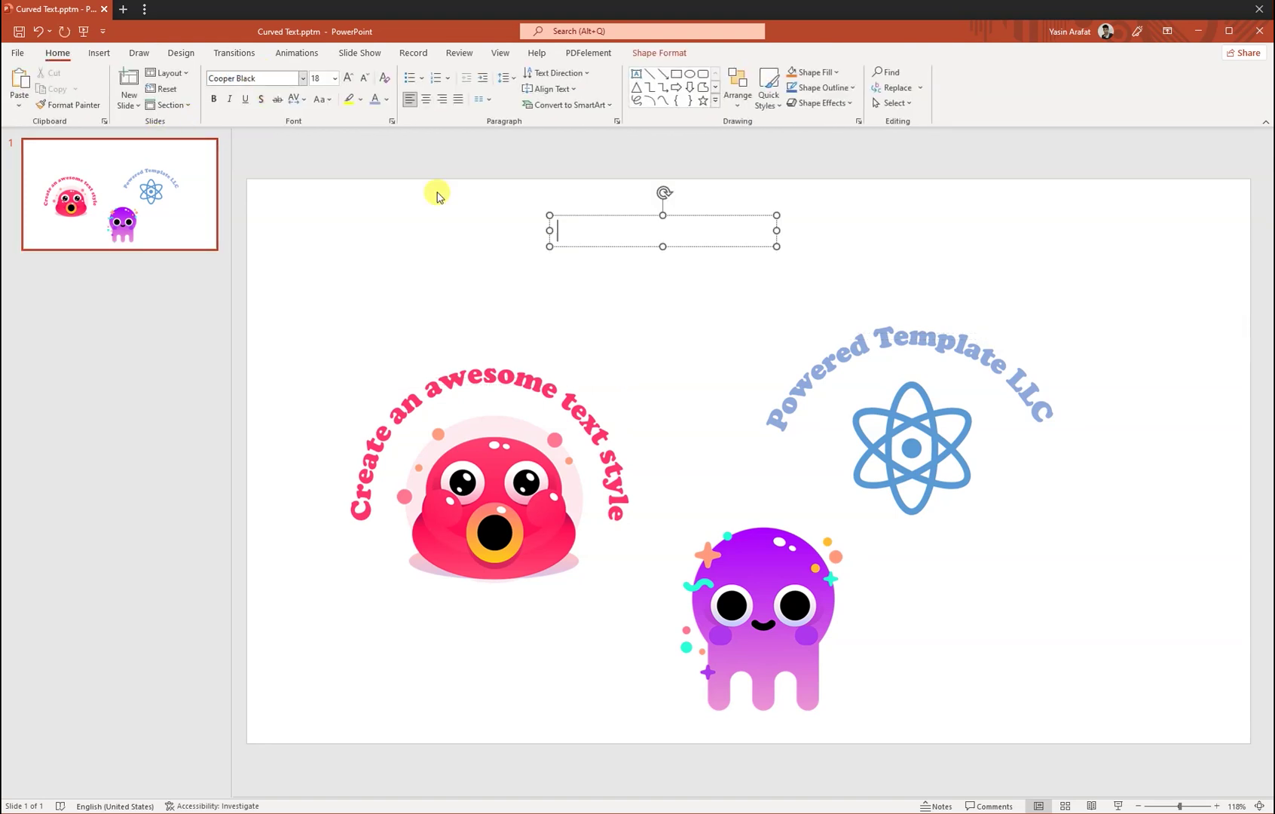
Type 'Cooper is funny' into the box and move it below the pink mascot
click(578, 241)
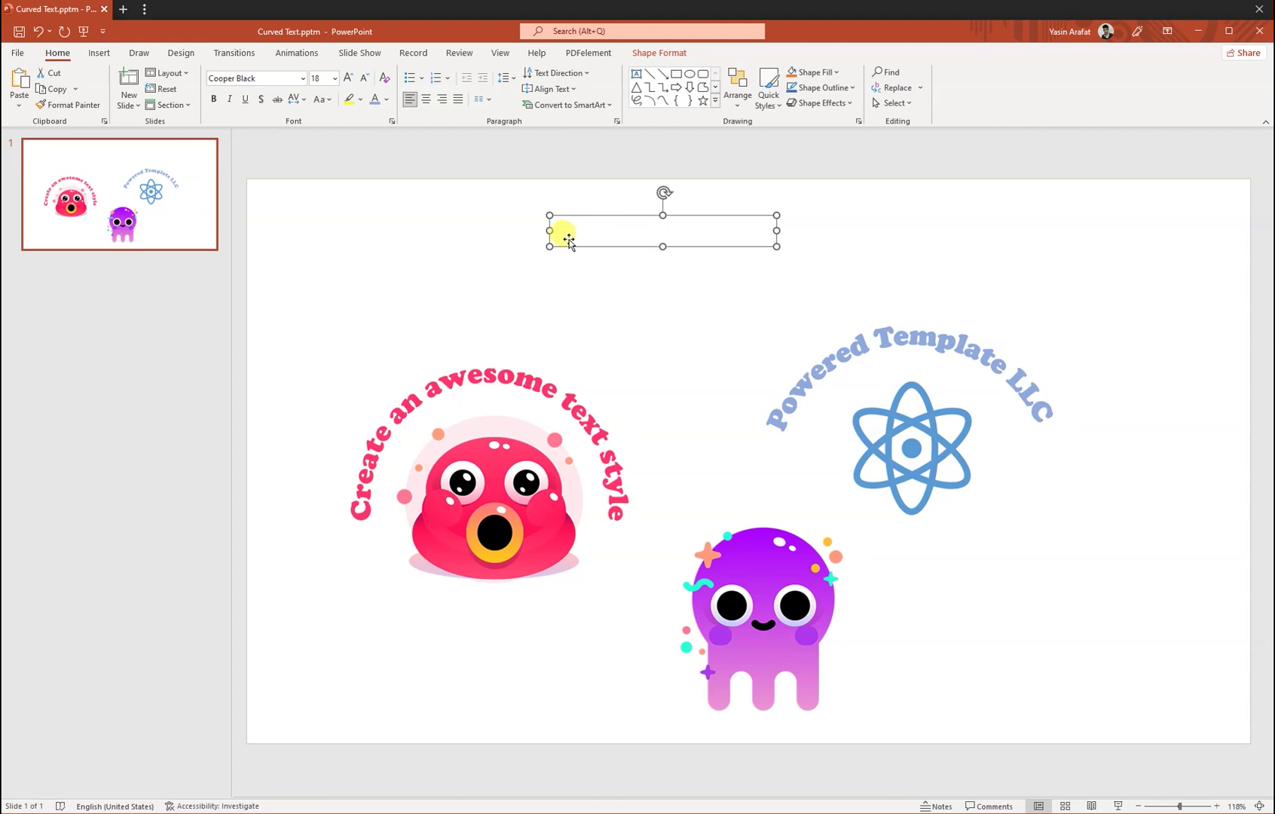
text(c)
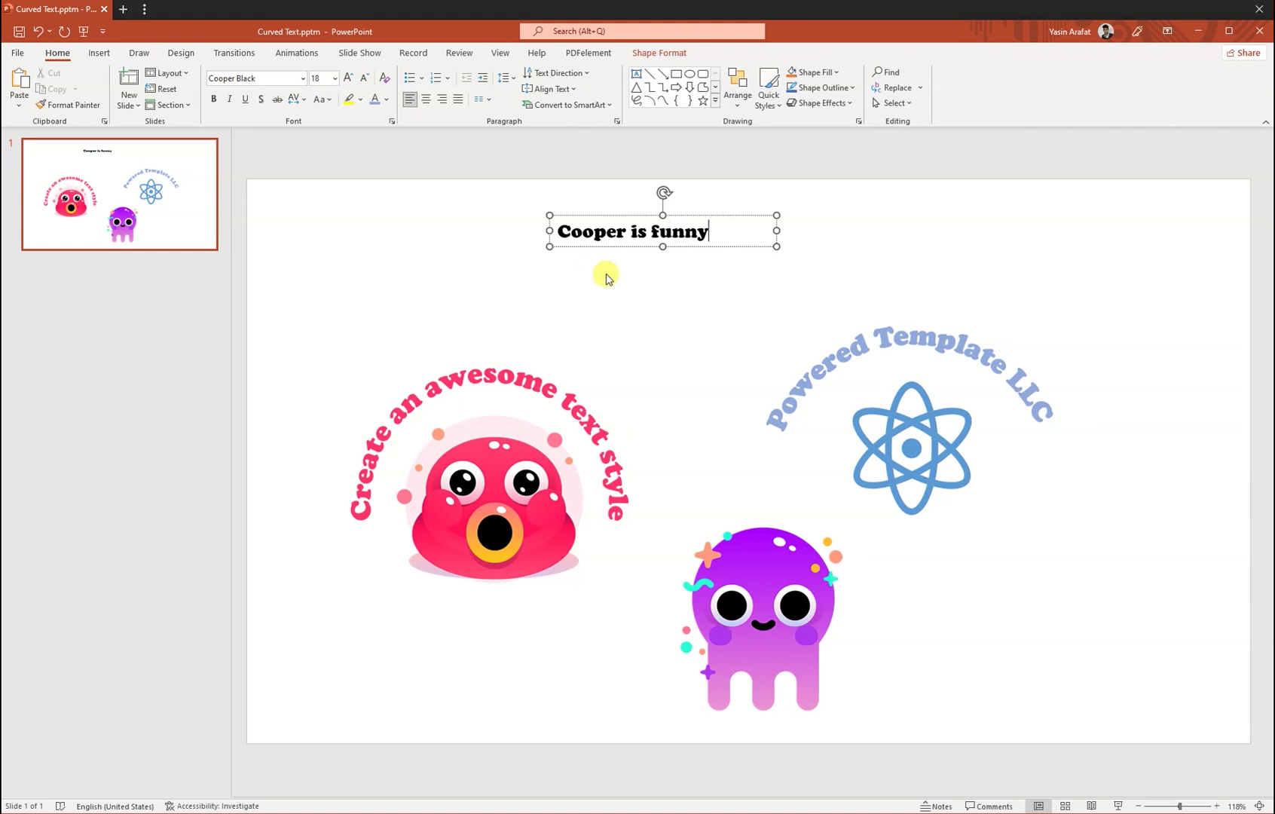
click(651, 287)
click(617, 227)
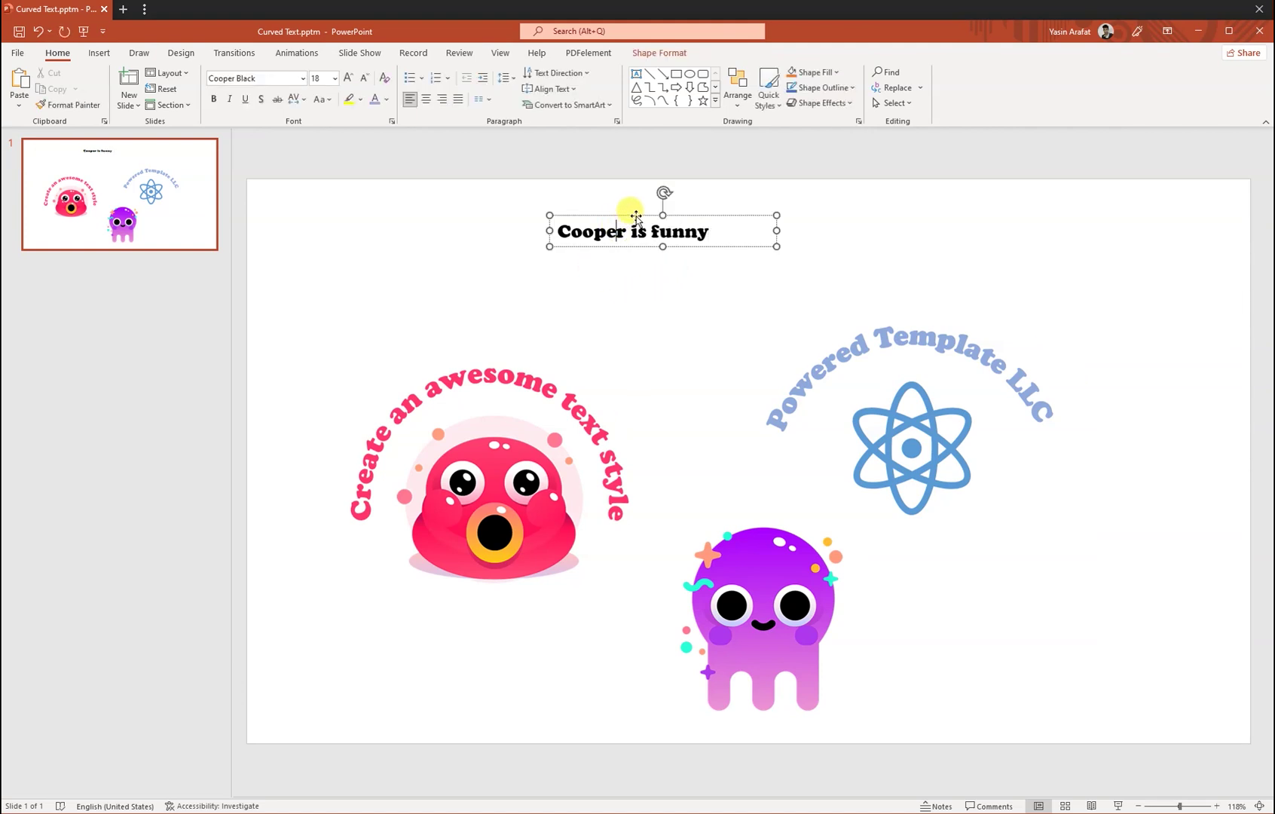
drag(636, 217, 561, 624)
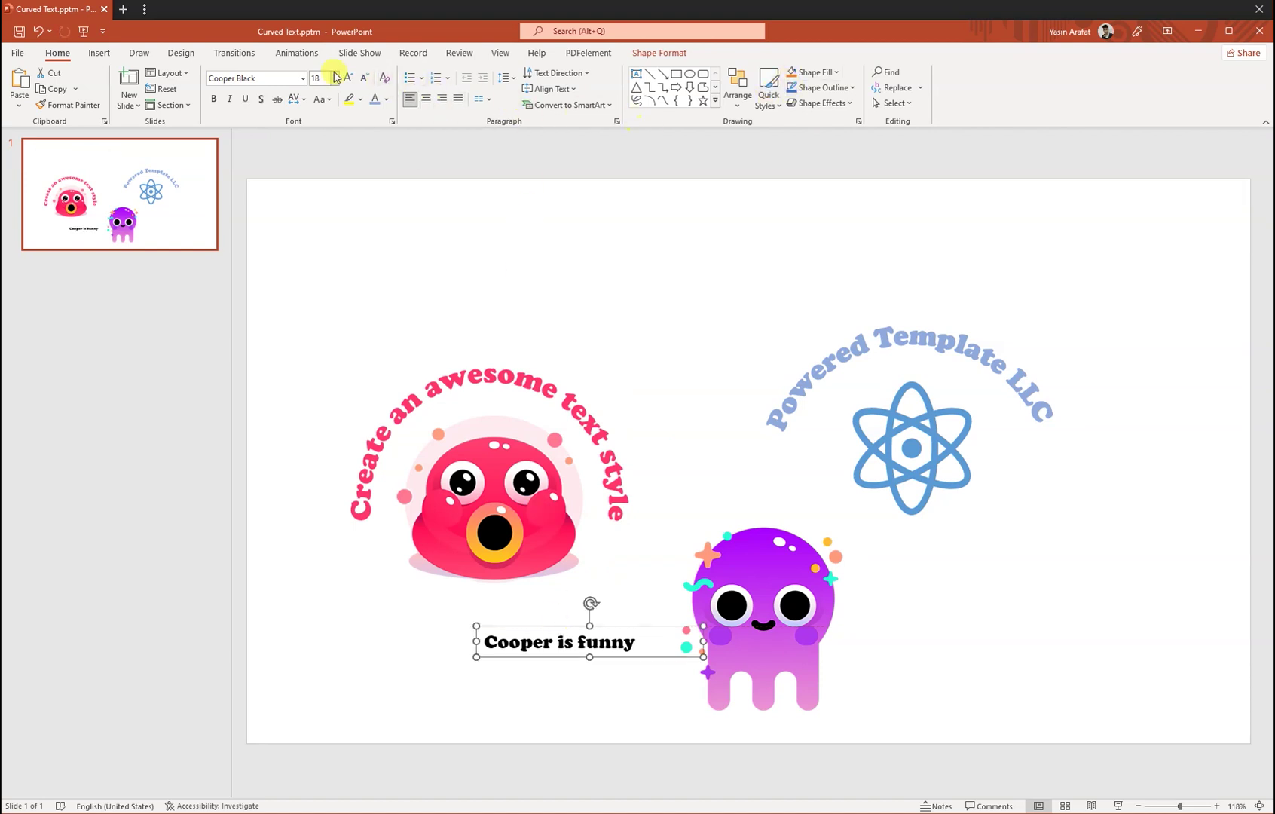
Apply the Arch transform text effect to 'Cooper is funny'
click(676, 54)
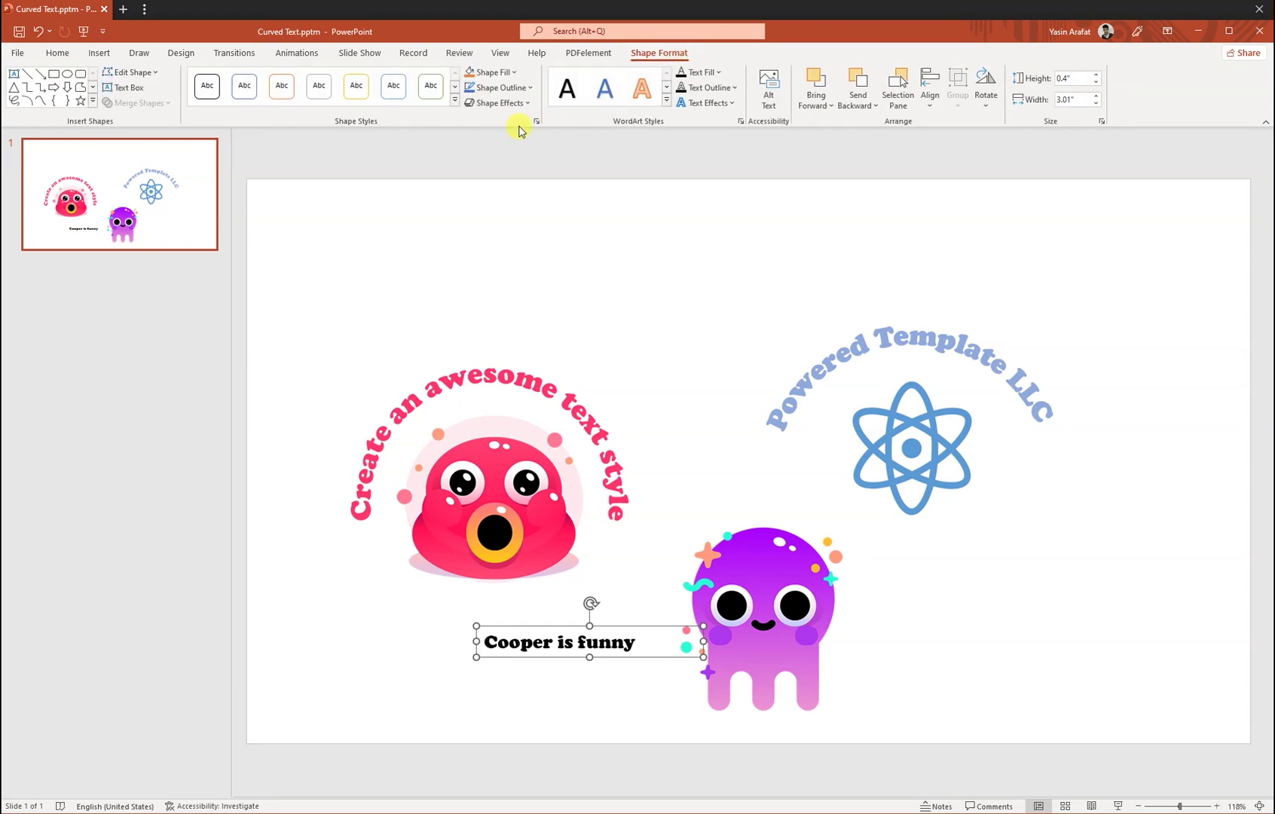
click(724, 104)
mouse_move(754, 301)
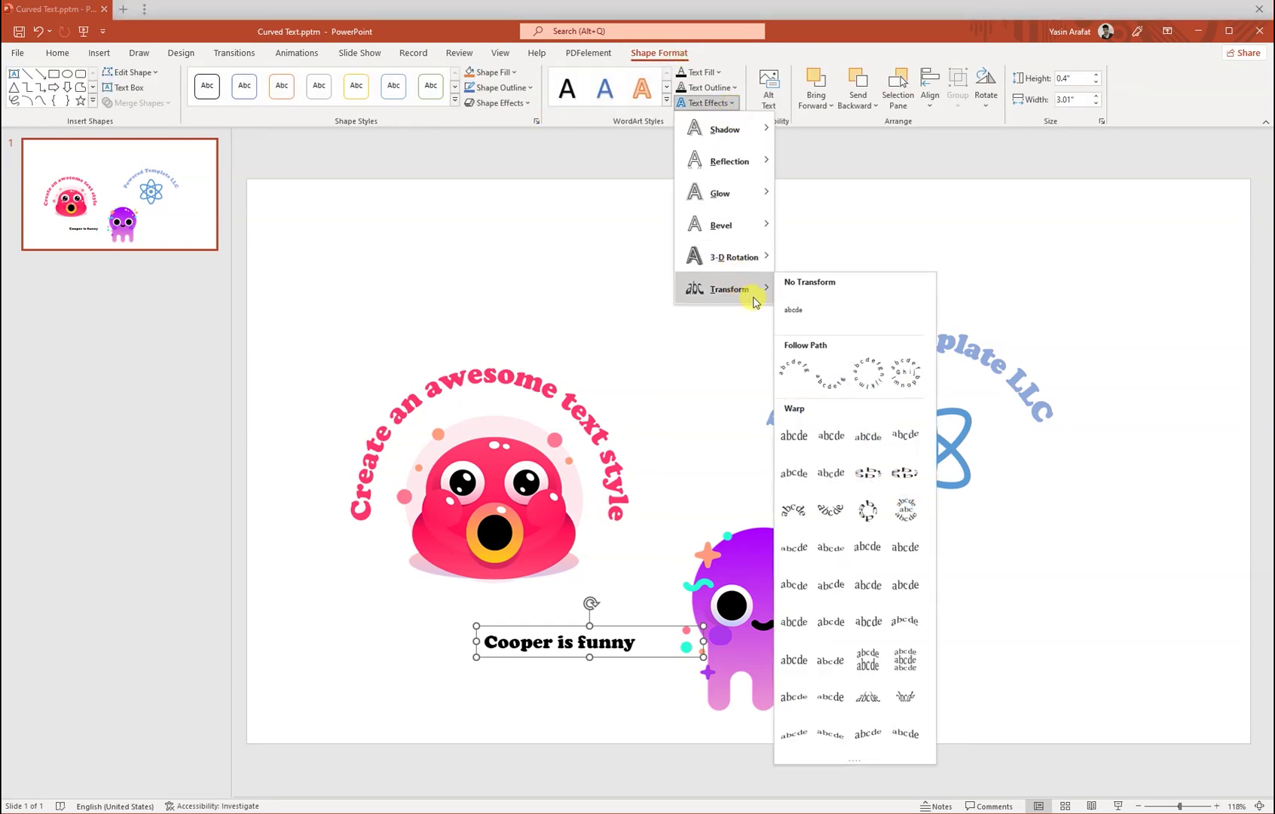
click(800, 380)
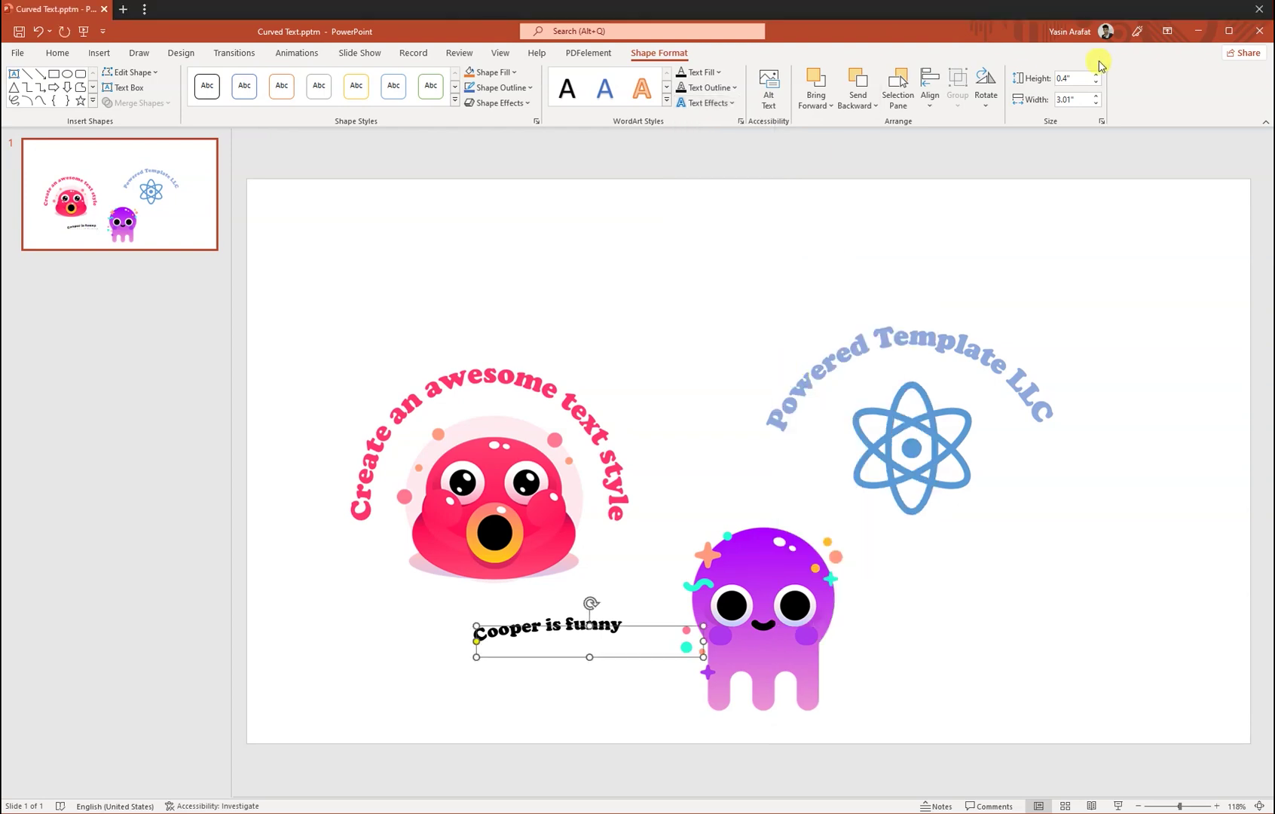
Set the text box height to 3.01" and move it to the top centre of the slide
click(1079, 79)
text(3.01)
key(Return)
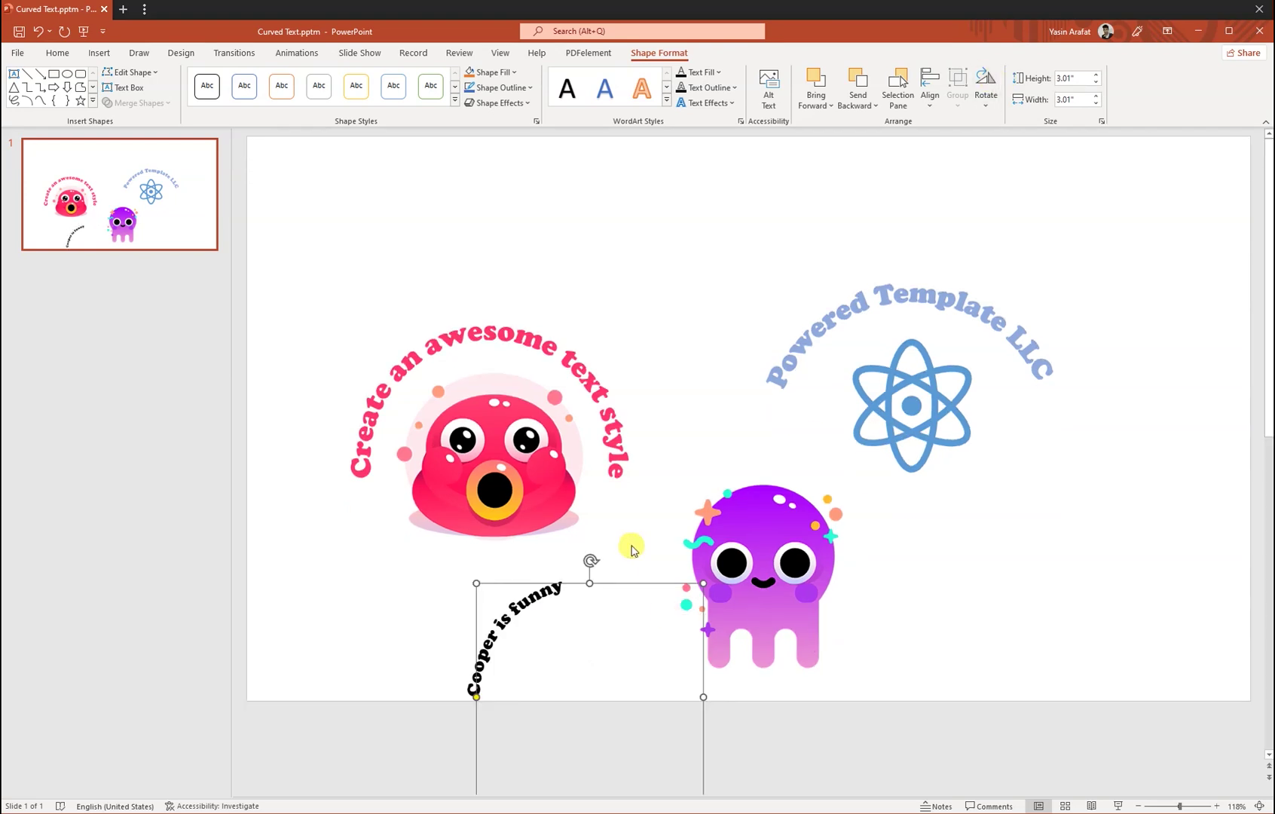
drag(646, 584, 802, 192)
click(639, 346)
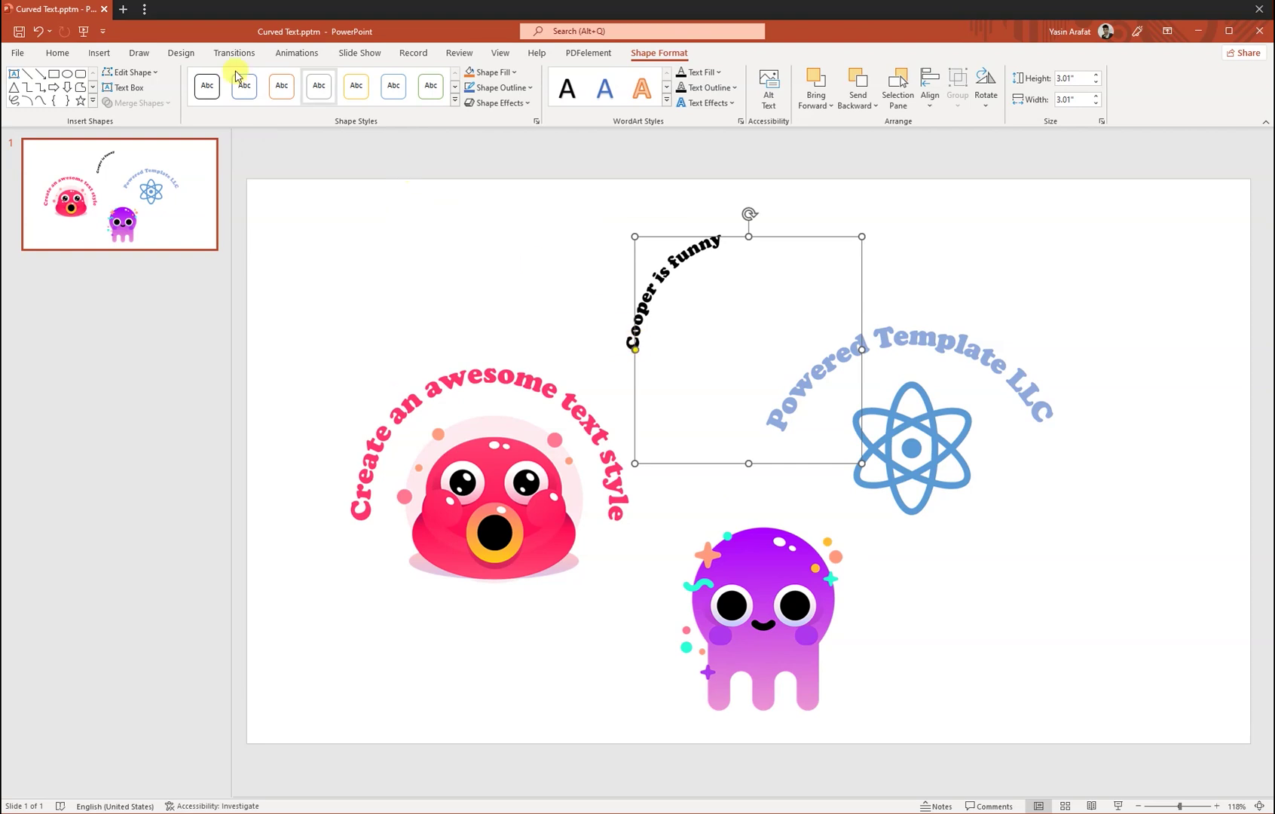
click(56, 54)
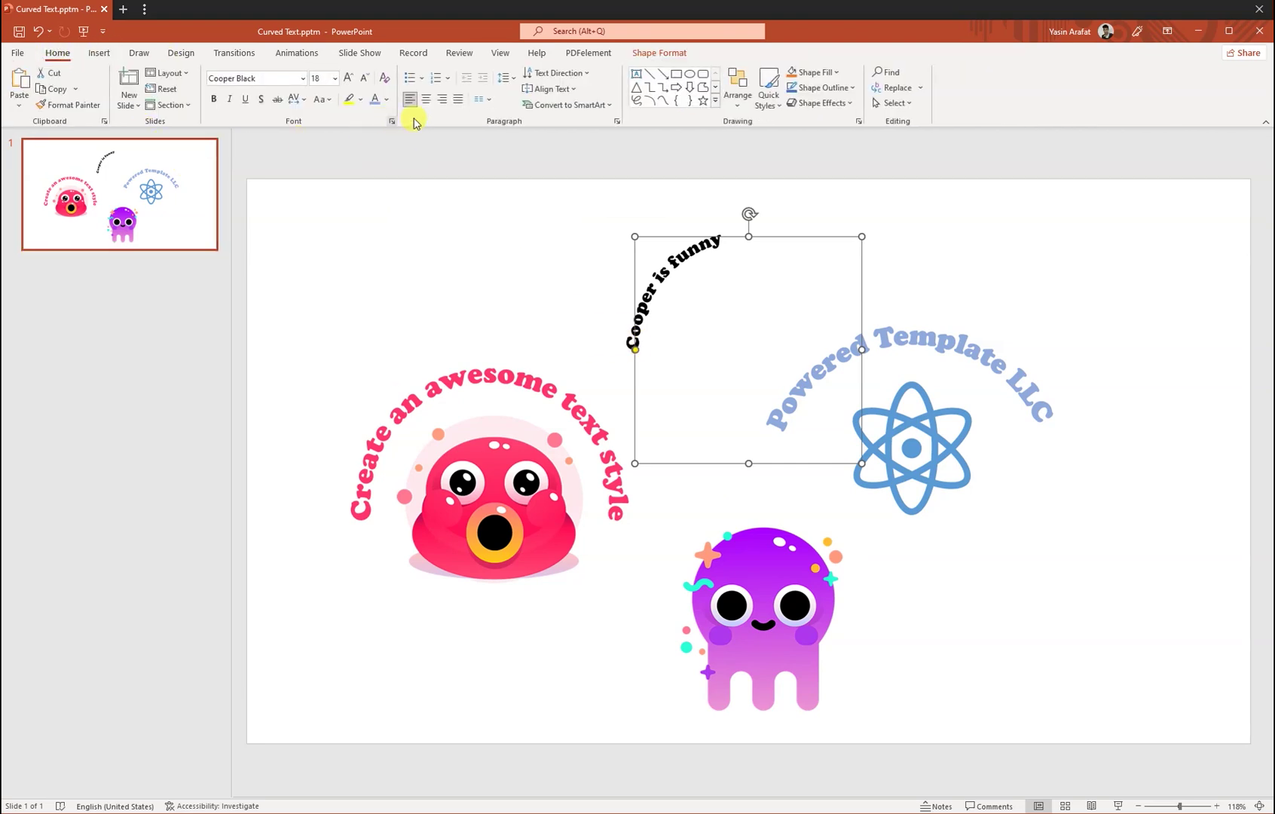
Centre-align the arched text, place it just above the purple sticker, and enlarge it to 28 pt
click(427, 99)
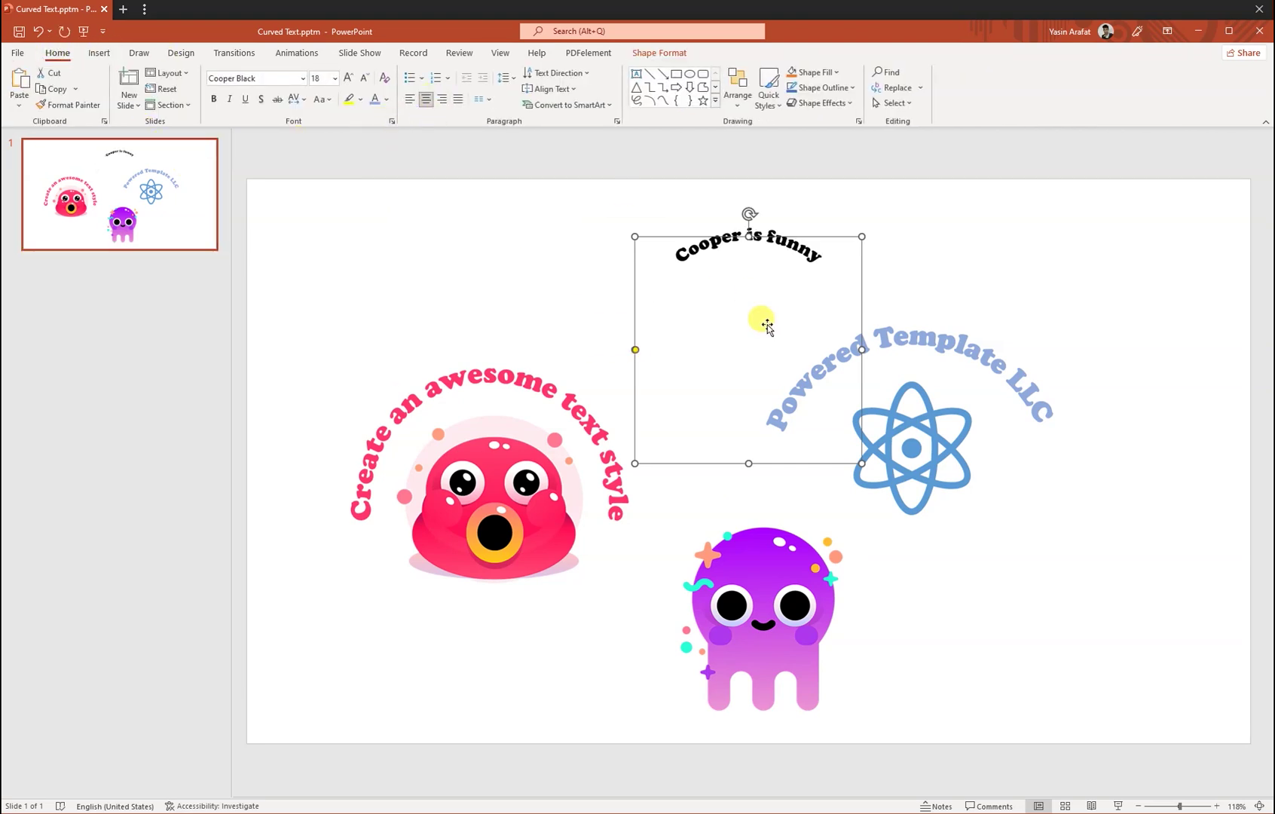
drag(796, 237, 828, 501)
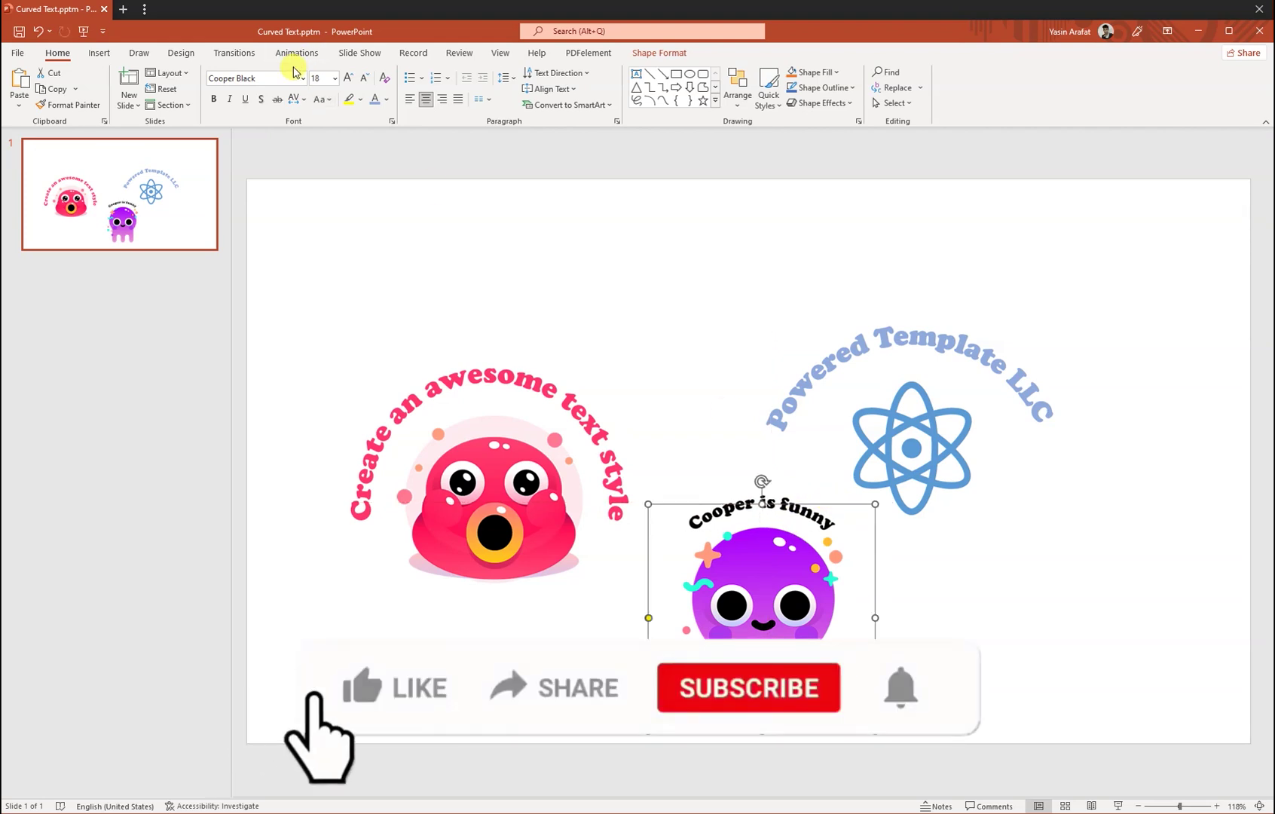
click(347, 77)
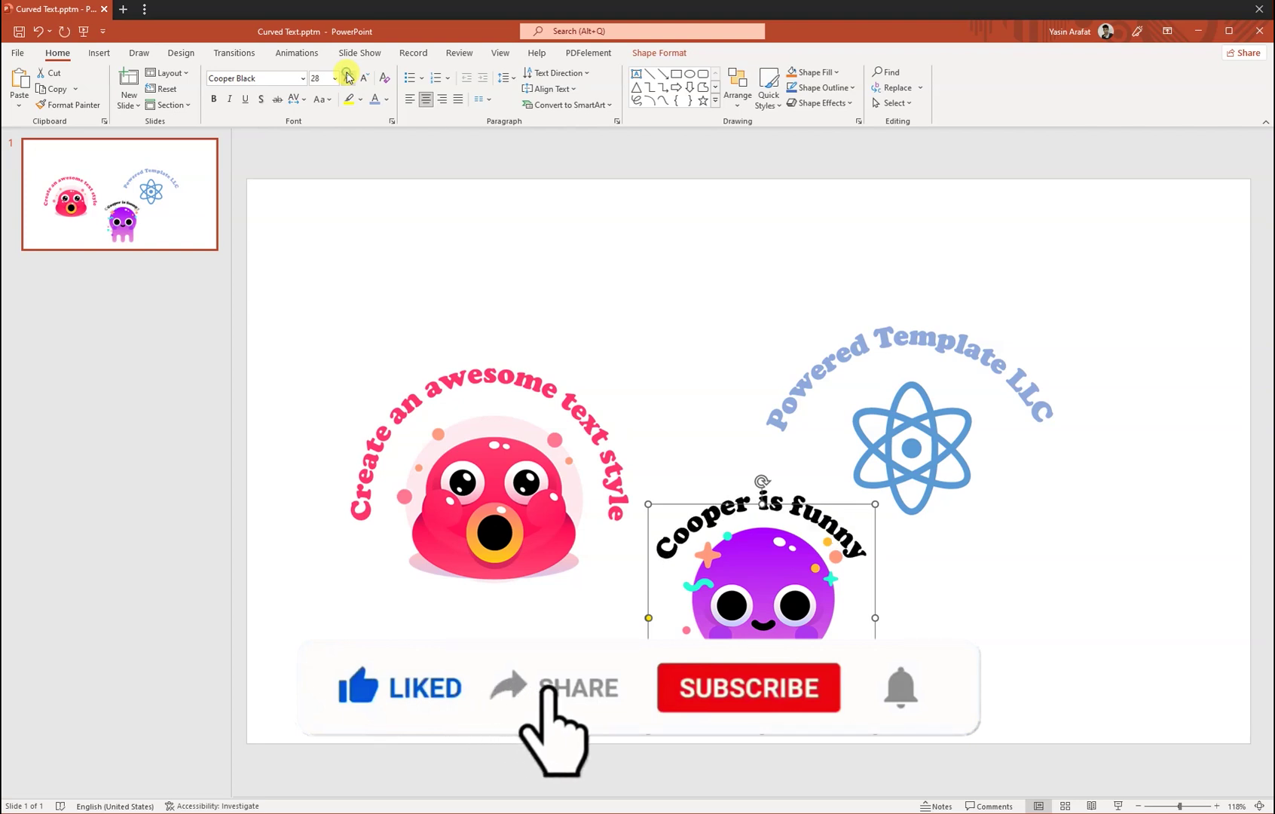